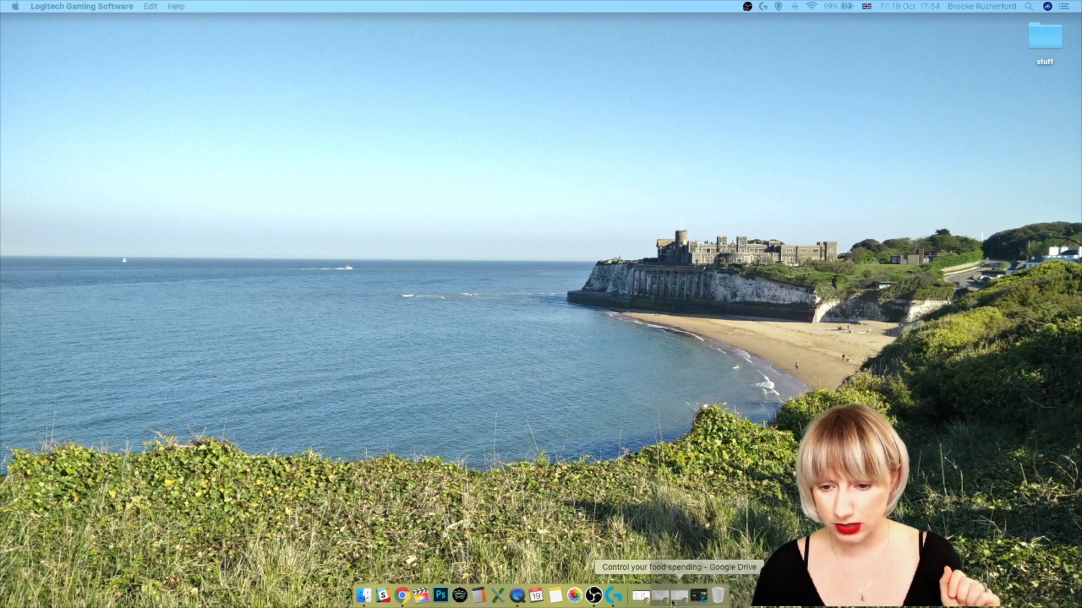
Step: Restore the minimised browser windows and leave only the one with the Google search results for "drive" open
{"action": "left_click", "coordinate": [641, 598]}
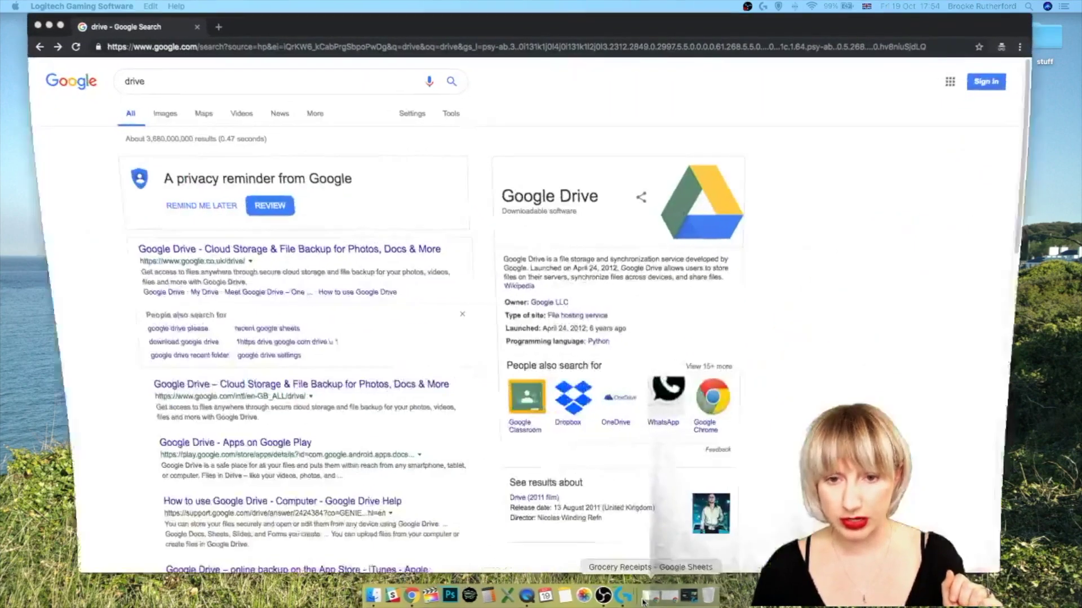
{"action": "left_click", "coordinate": [645, 600]}
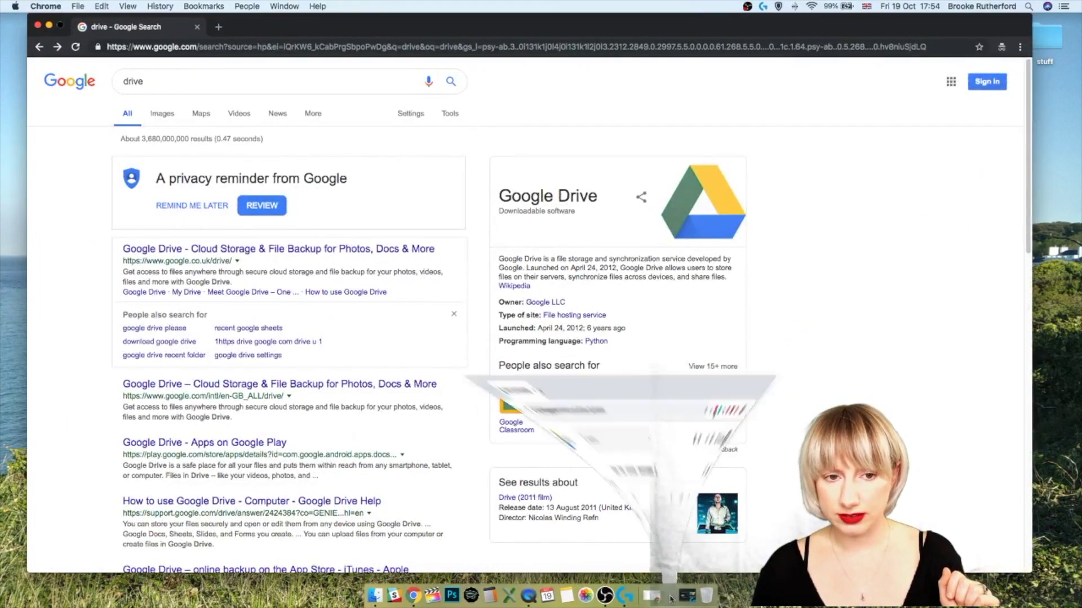
{"action": "left_click", "coordinate": [659, 596]}
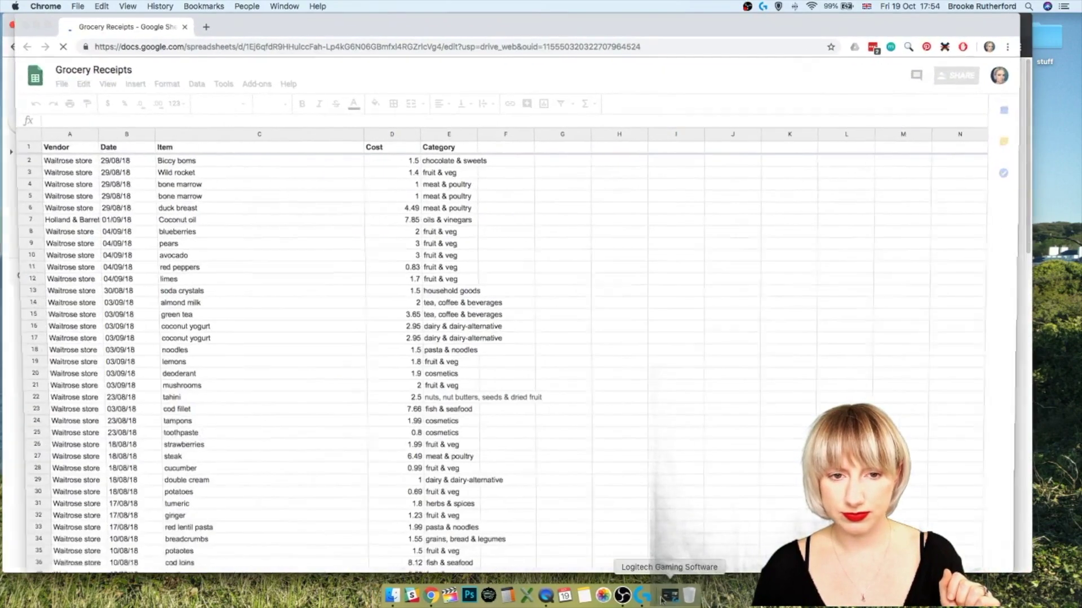
{"action": "key", "text": "super+m"}
{"action": "key", "text": "super+m"}
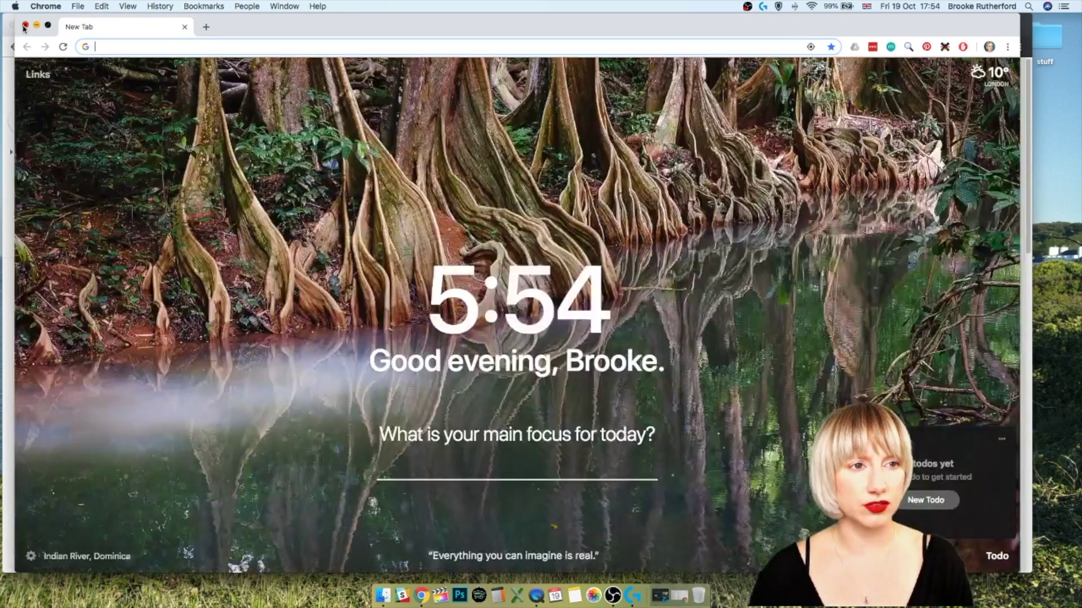
{"action": "left_click", "coordinate": [24, 26]}
{"action": "left_click", "coordinate": [23, 27]}
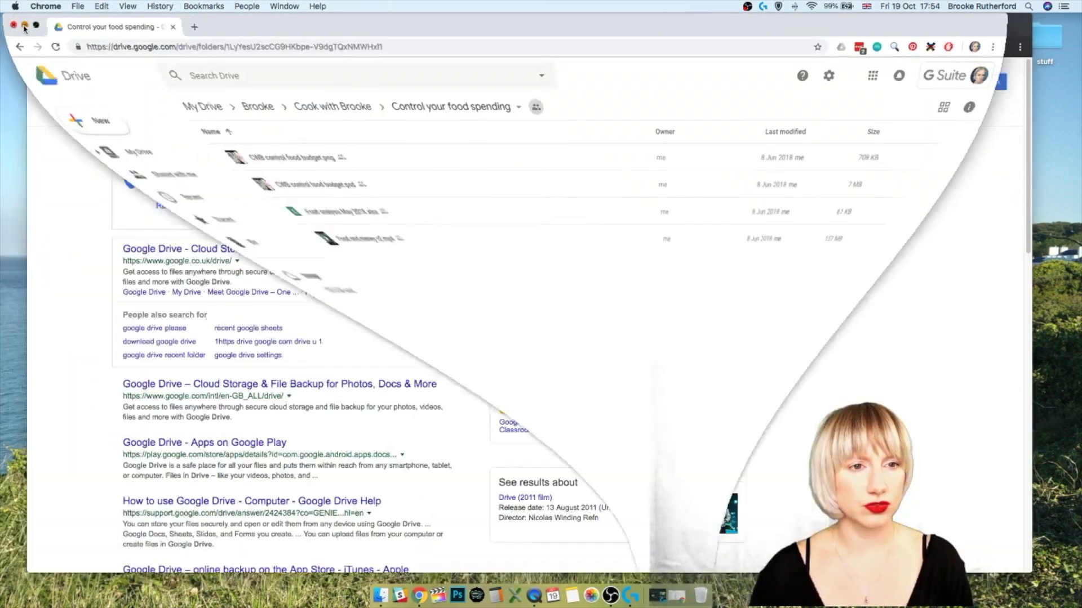
Step: Search Google for "drive", open the Google Drive sign-in page from the official site, and dismiss that window
{"action": "left_click", "coordinate": [160, 86]}
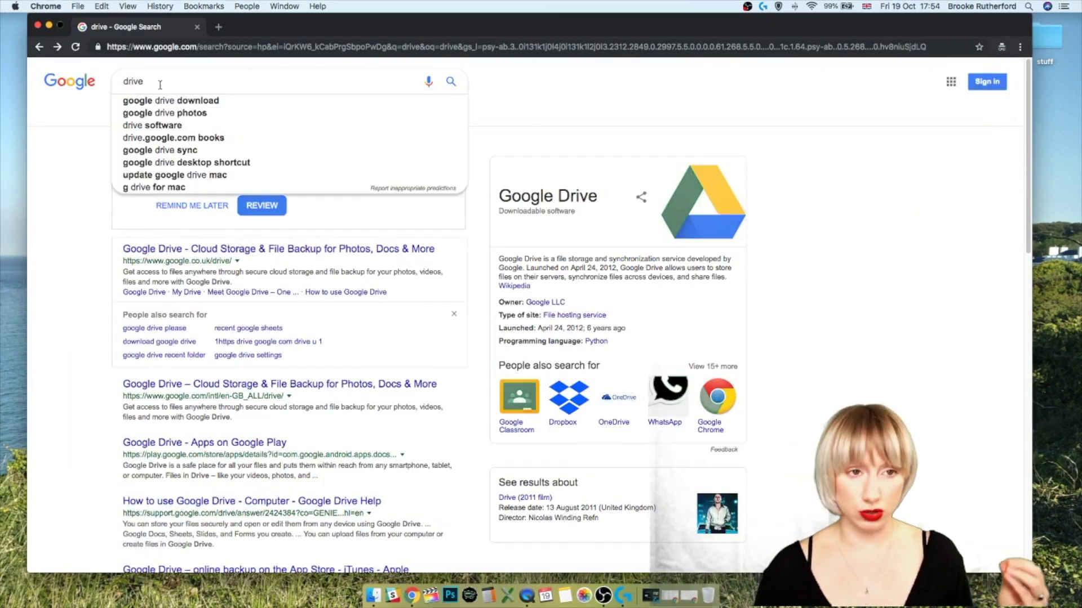
{"action": "key", "text": "Return"}
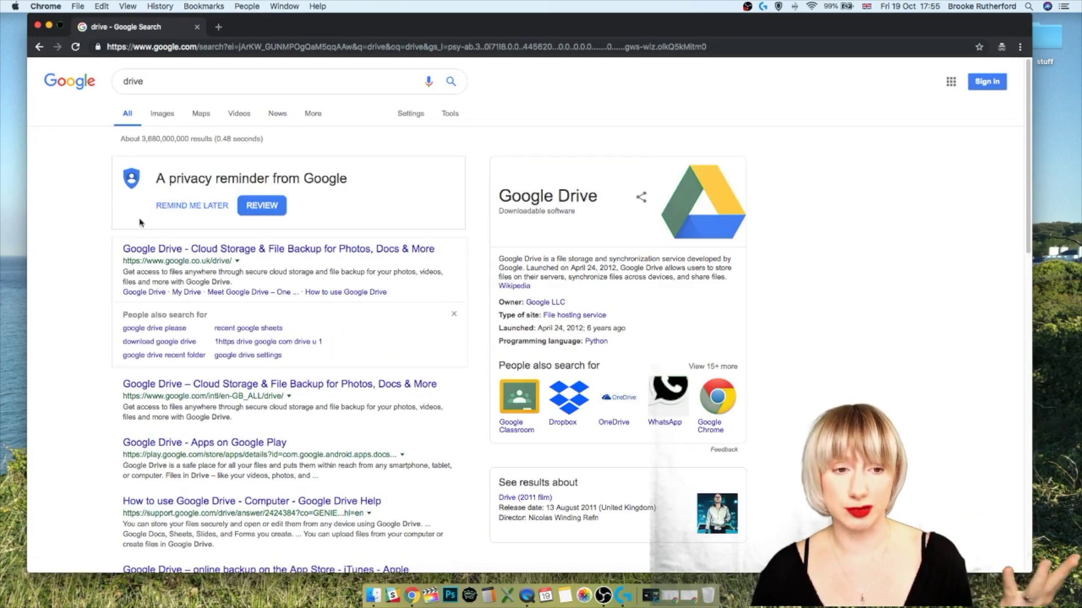
{"action": "left_click", "coordinate": [148, 252]}
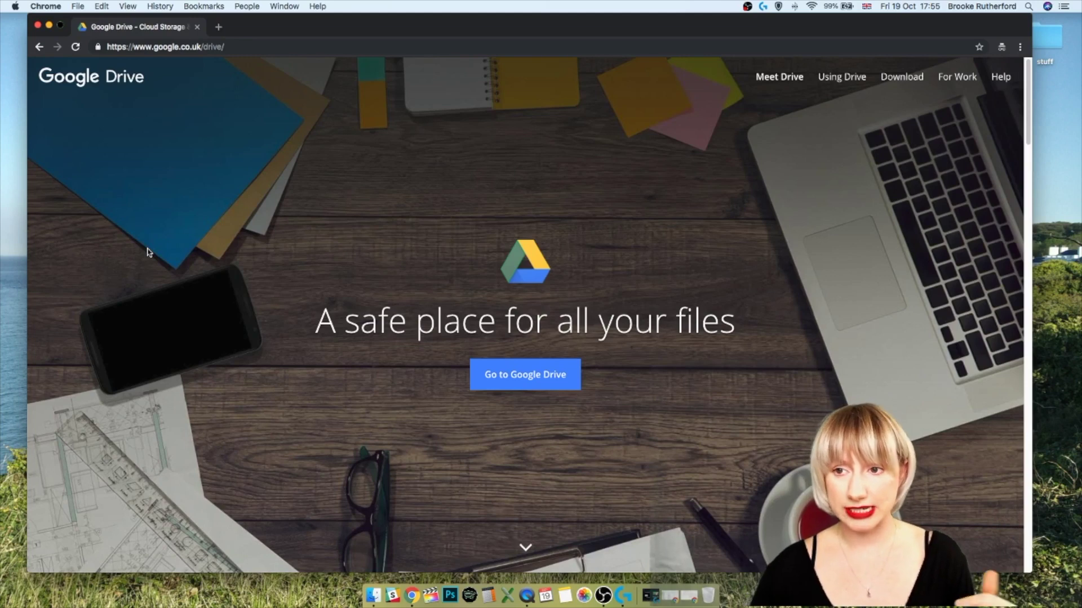
{"action": "left_click", "coordinate": [517, 385]}
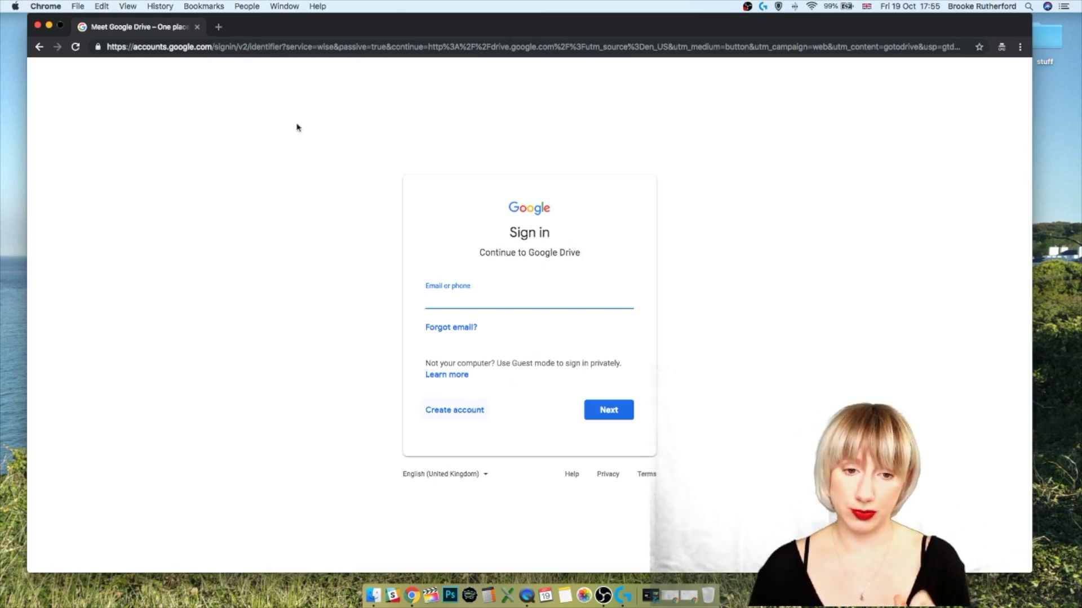
{"action": "left_click", "coordinate": [38, 27]}
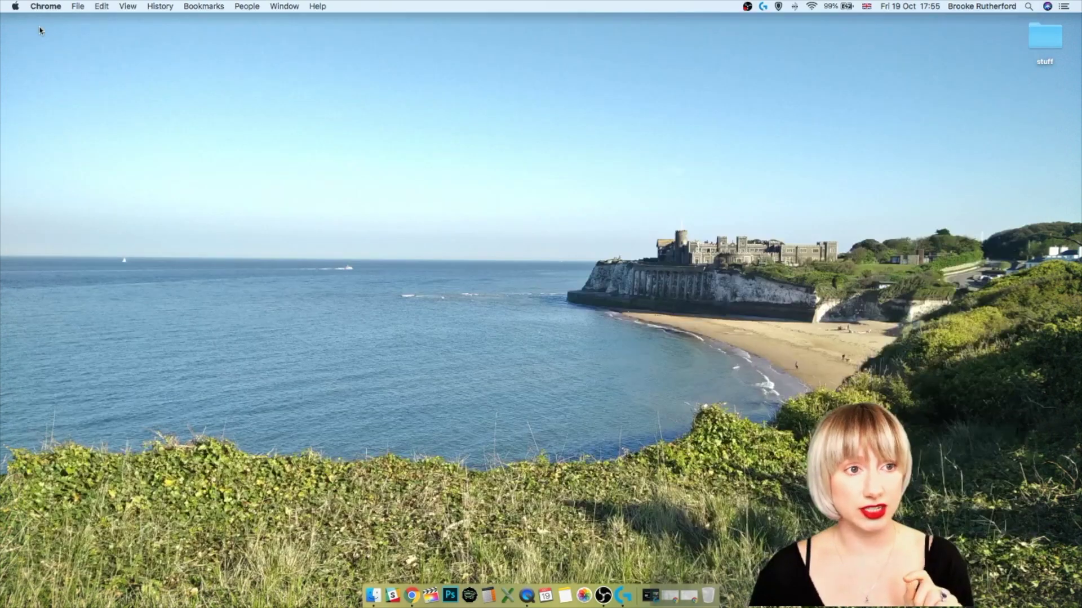
Step: Bring up the Grocery Receipts spreadsheet and view the new-file options in the "Control your food spending" Drive folder
{"action": "left_click", "coordinate": [674, 595]}
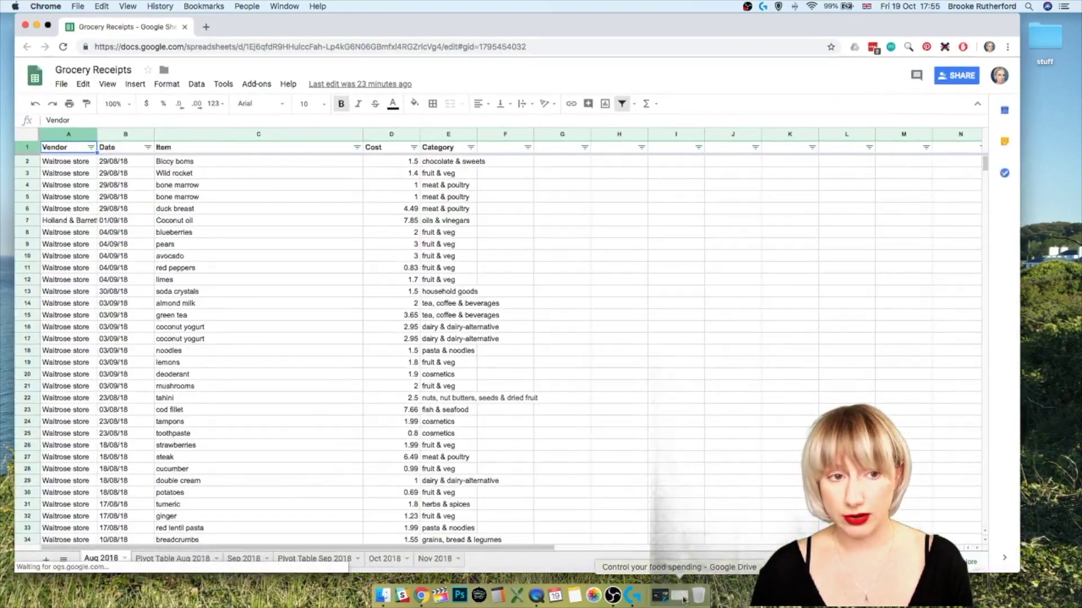
{"action": "left_click", "coordinate": [680, 596]}
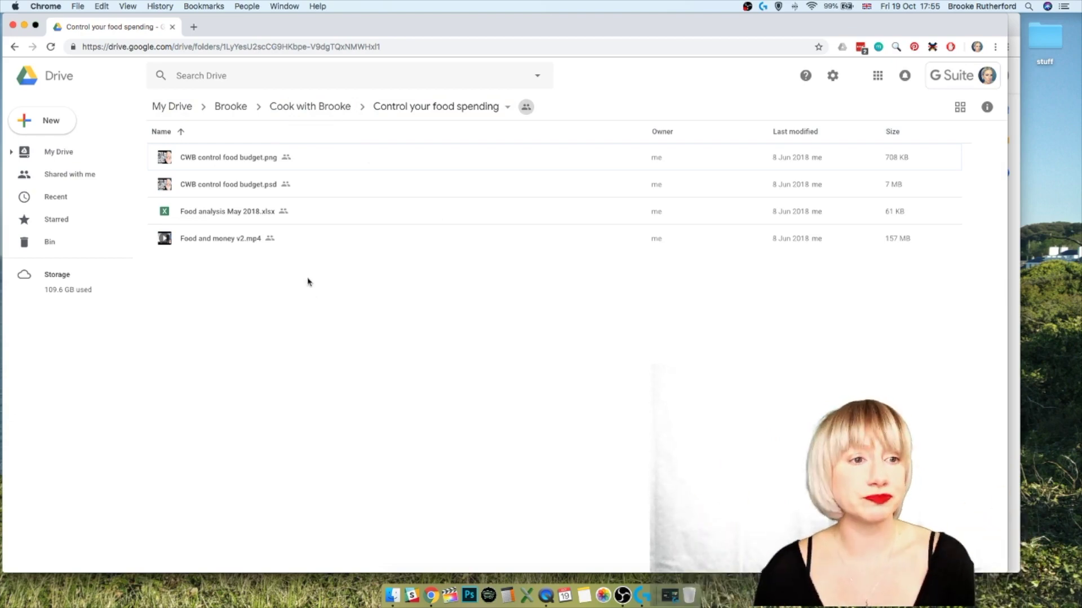
{"action": "left_click", "coordinate": [57, 130]}
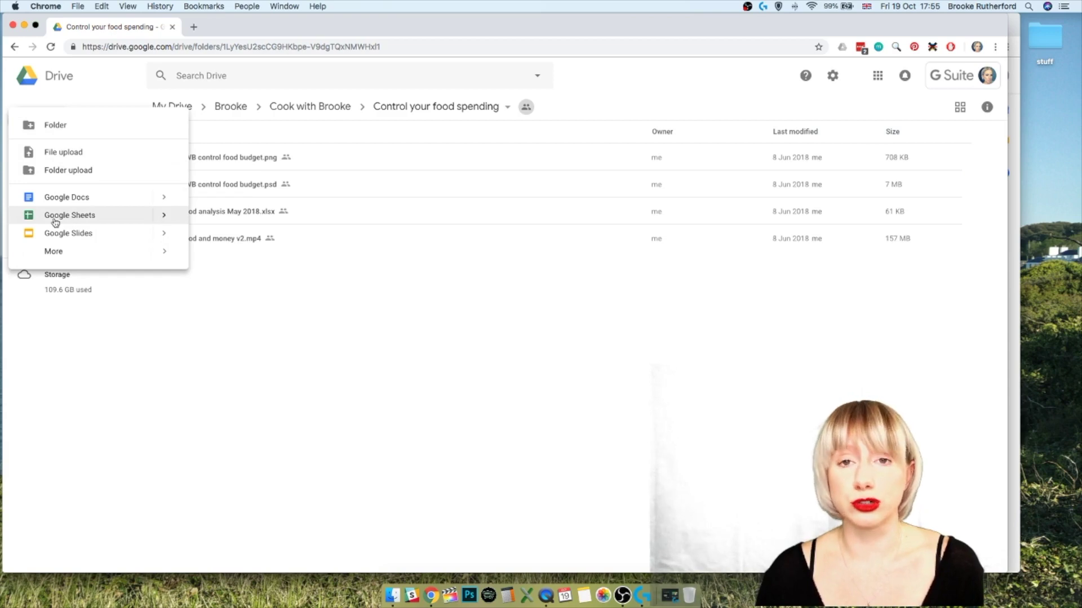
{"action": "left_click", "coordinate": [267, 321]}
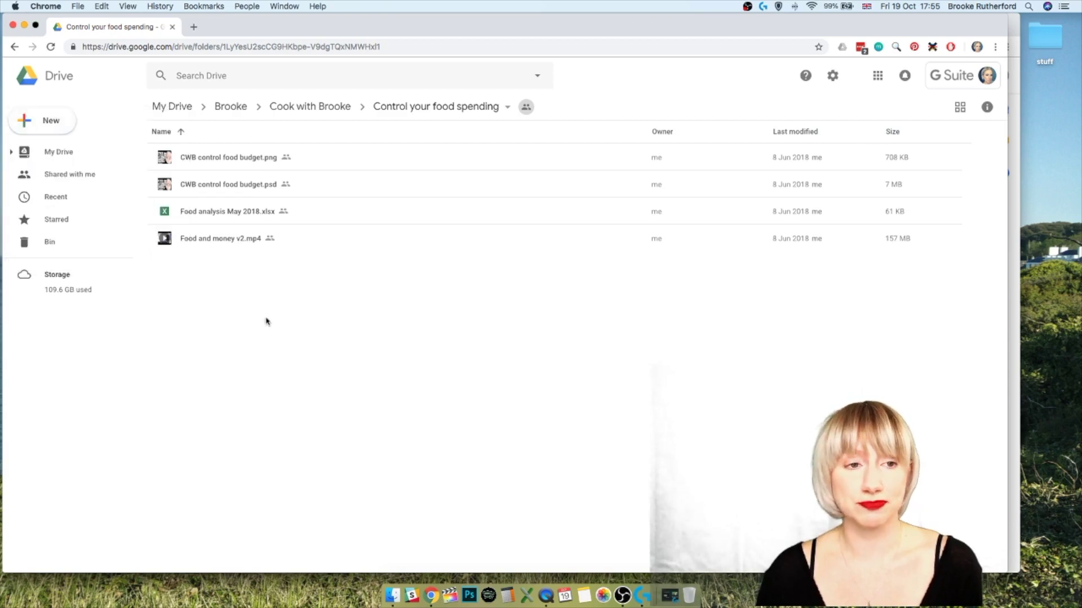
{"action": "left_click", "coordinate": [13, 26]}
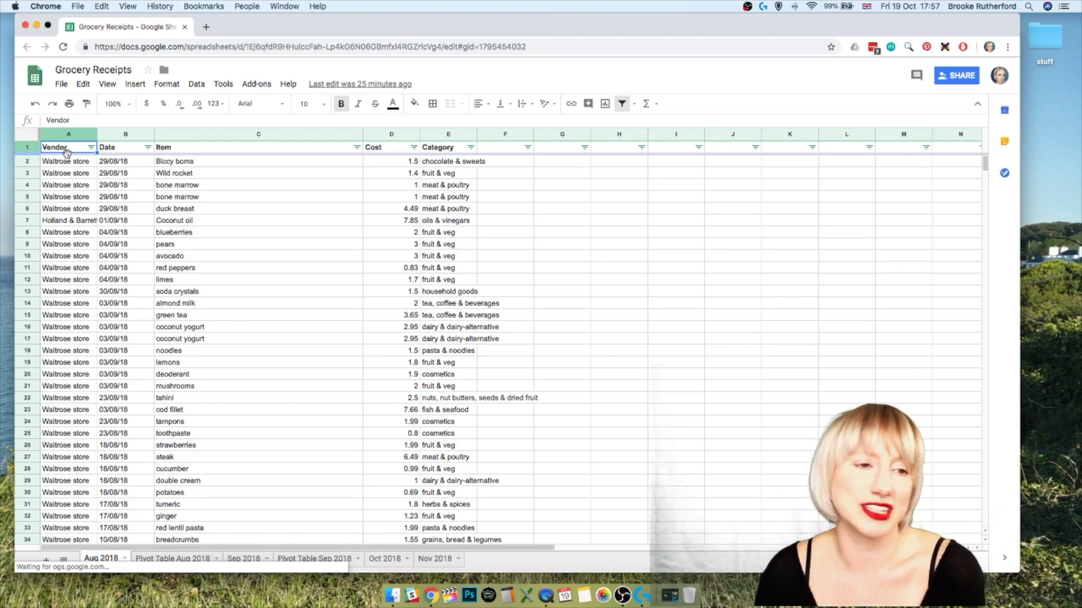
Step: Review the Date, Item, Cost and Category columns of the Aug 2018 sheet and the categories assigned to the items
{"action": "left_click", "coordinate": [121, 135]}
{"action": "left_click", "coordinate": [234, 133]}
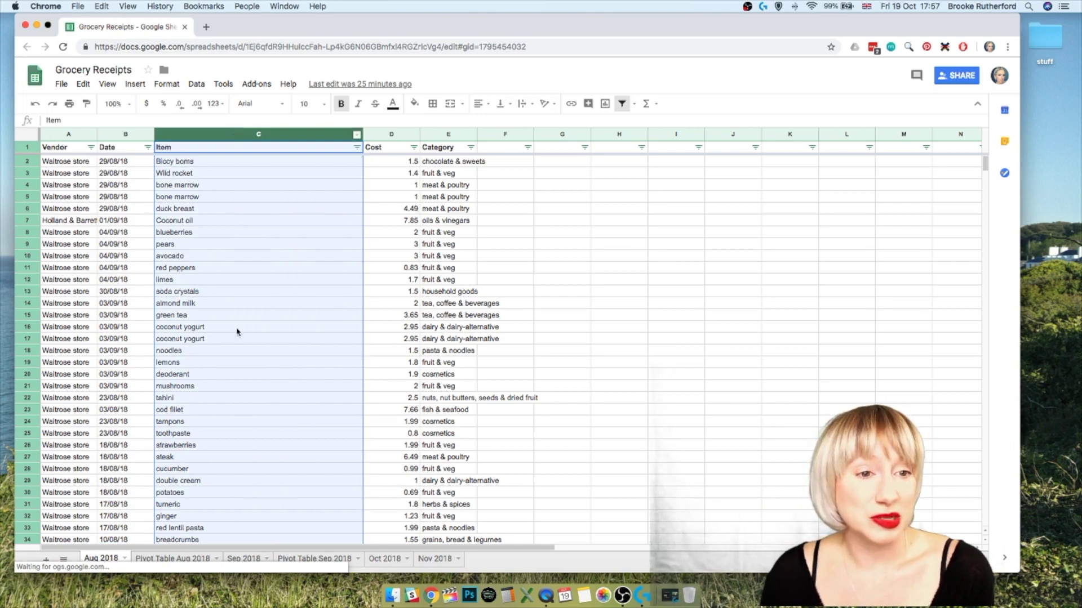
{"action": "left_click", "coordinate": [401, 135]}
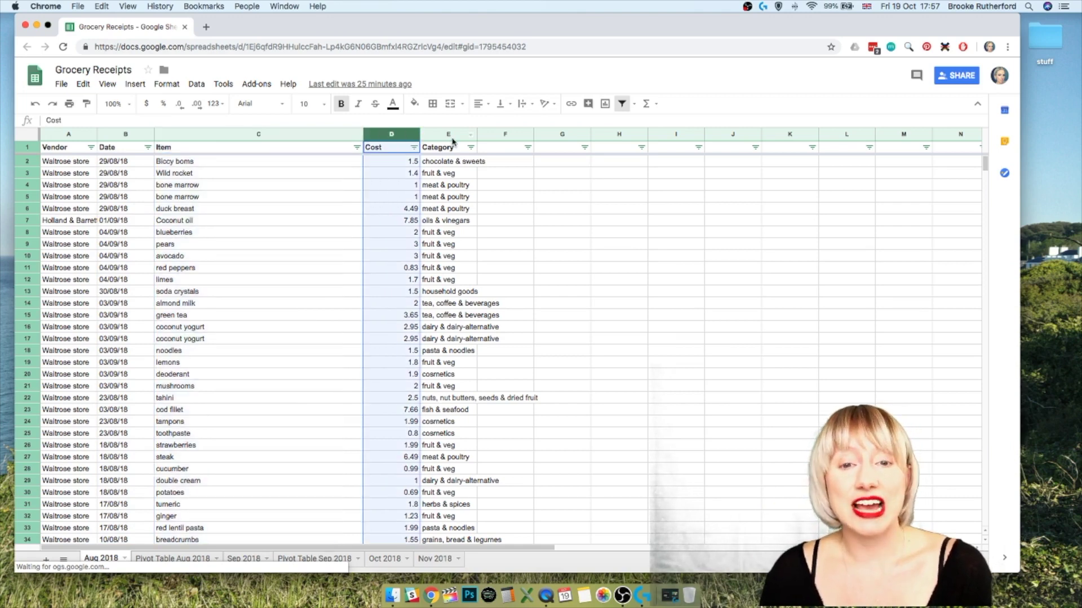
{"action": "left_click", "coordinate": [448, 135]}
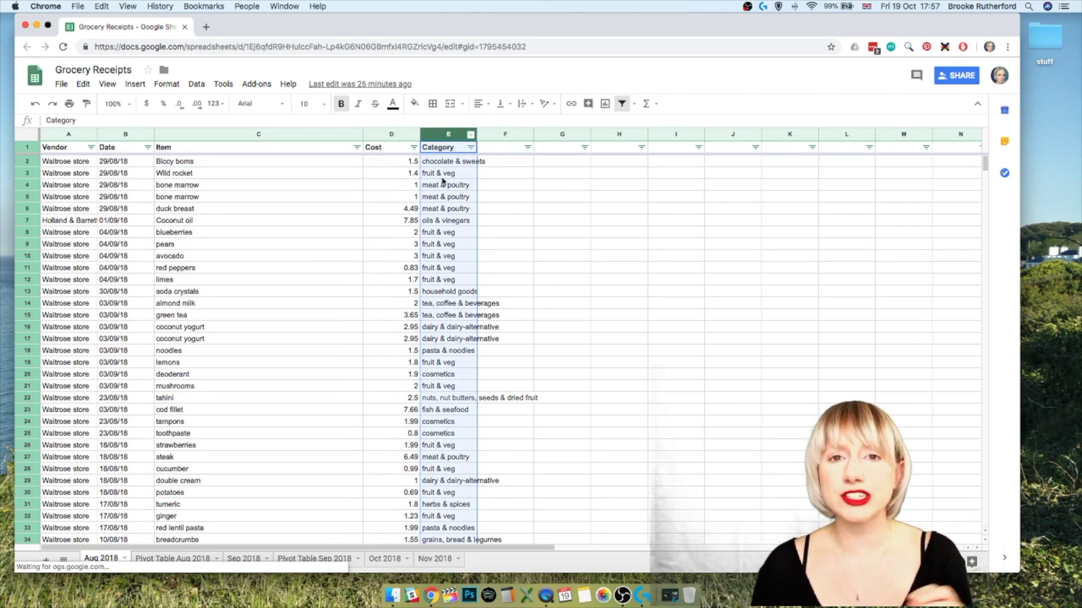
{"action": "scroll", "coordinate": [444, 182], "scroll_direction": "down", "scroll_amount": 1}
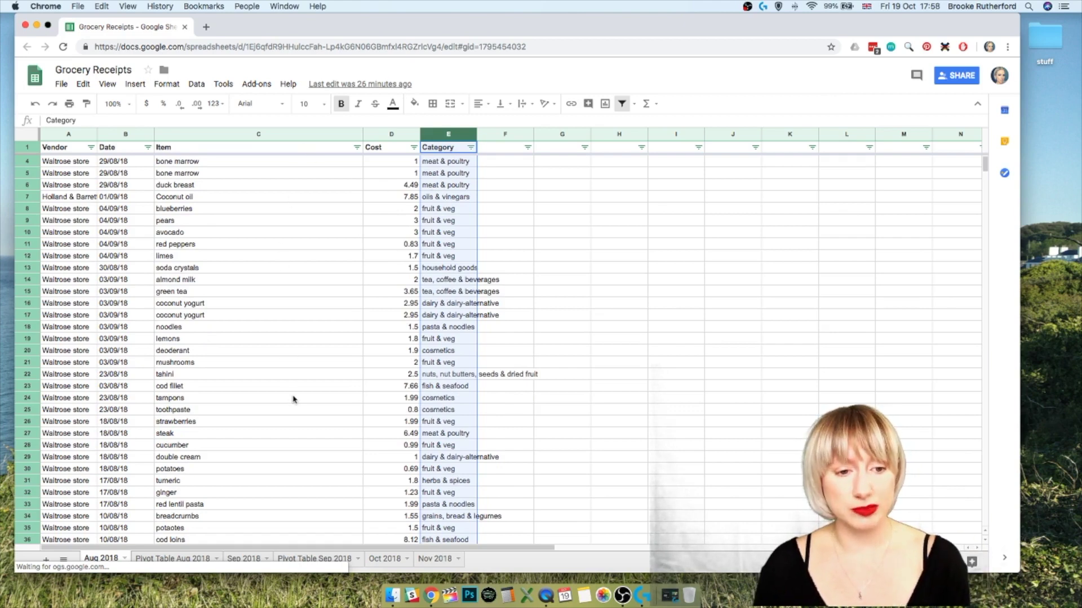
{"action": "scroll", "coordinate": [438, 370], "scroll_direction": "up", "scroll_amount": 1}
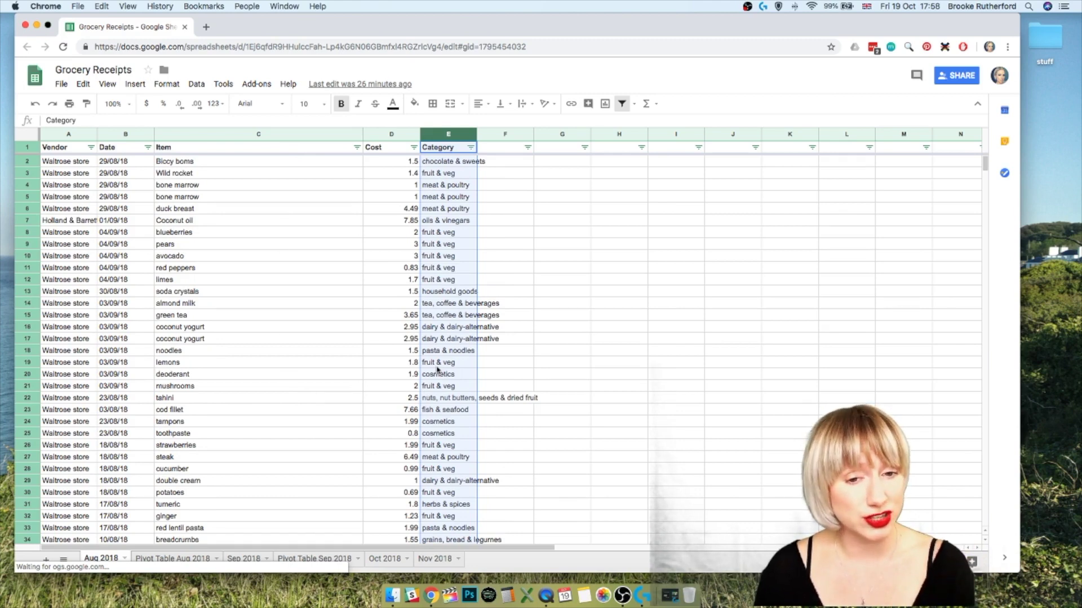
{"action": "left_click", "coordinate": [446, 326]}
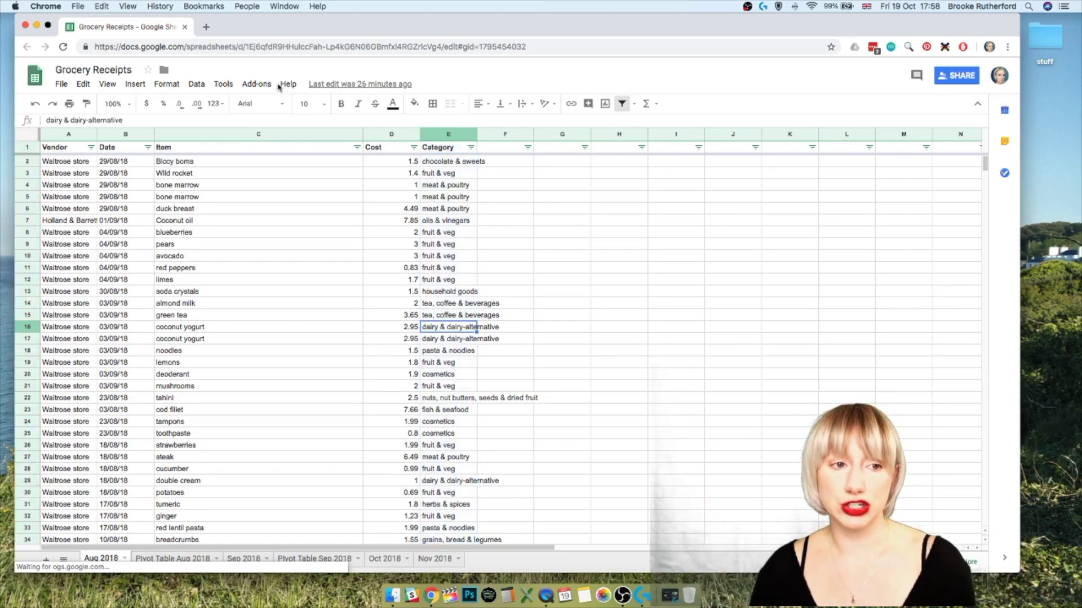
Step: Turn off the filter on the header row of the Aug 2018 sheet
{"action": "left_click", "coordinate": [30, 144]}
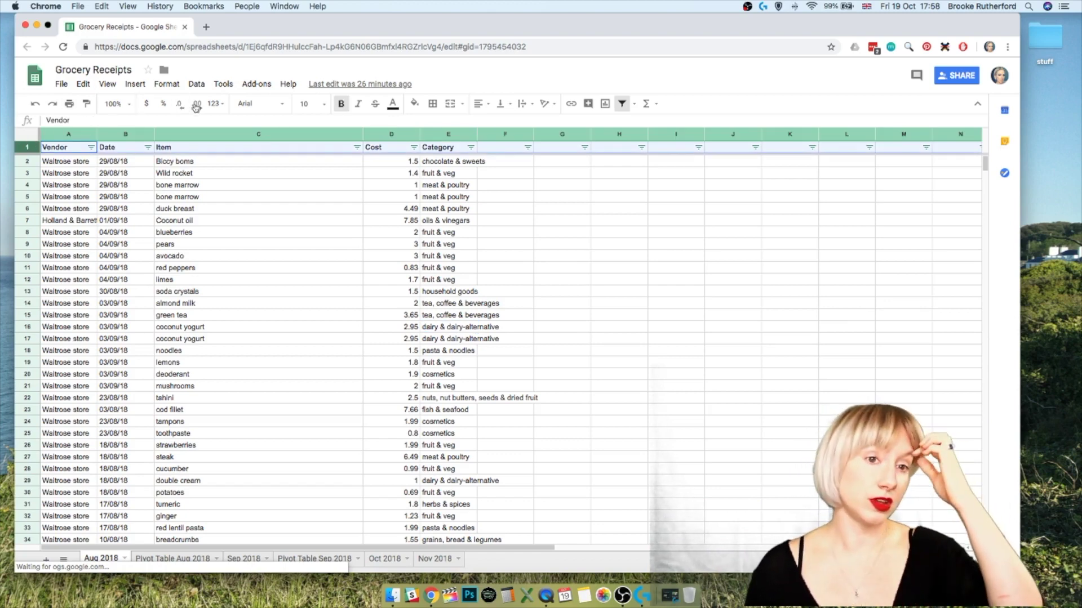
{"action": "left_click", "coordinate": [196, 84]}
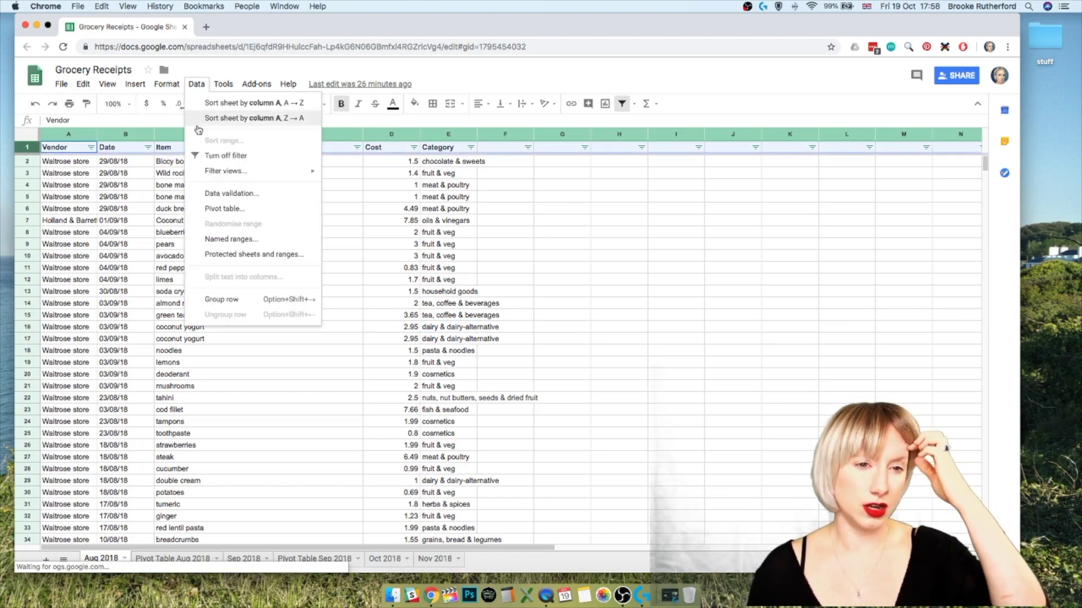
{"action": "left_click", "coordinate": [204, 156]}
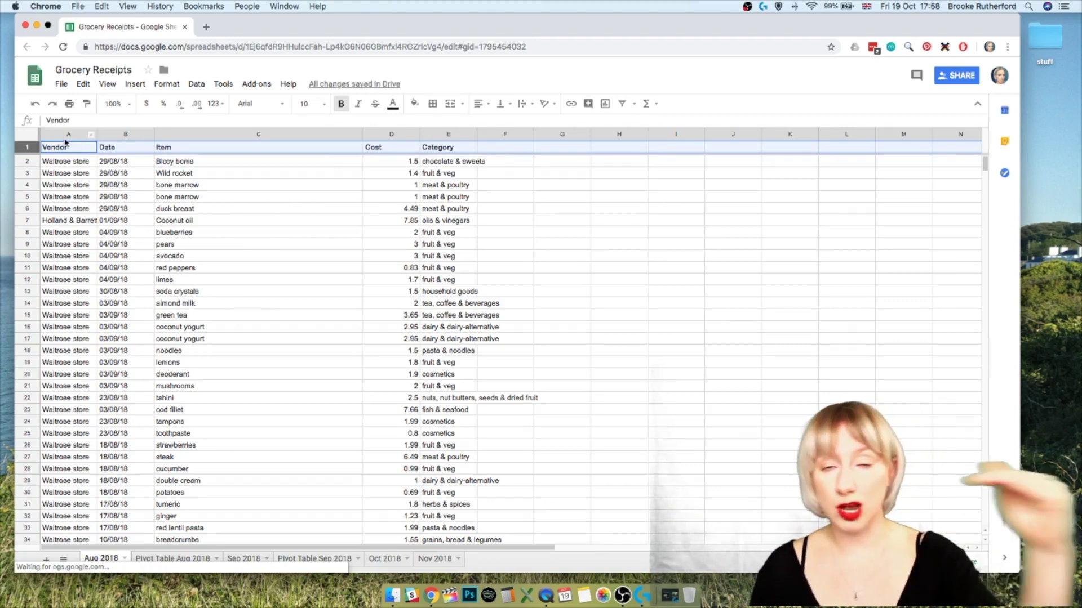
Step: Create a filter on header row 1 of the Aug 2018 sheet
{"action": "left_click", "coordinate": [27, 148]}
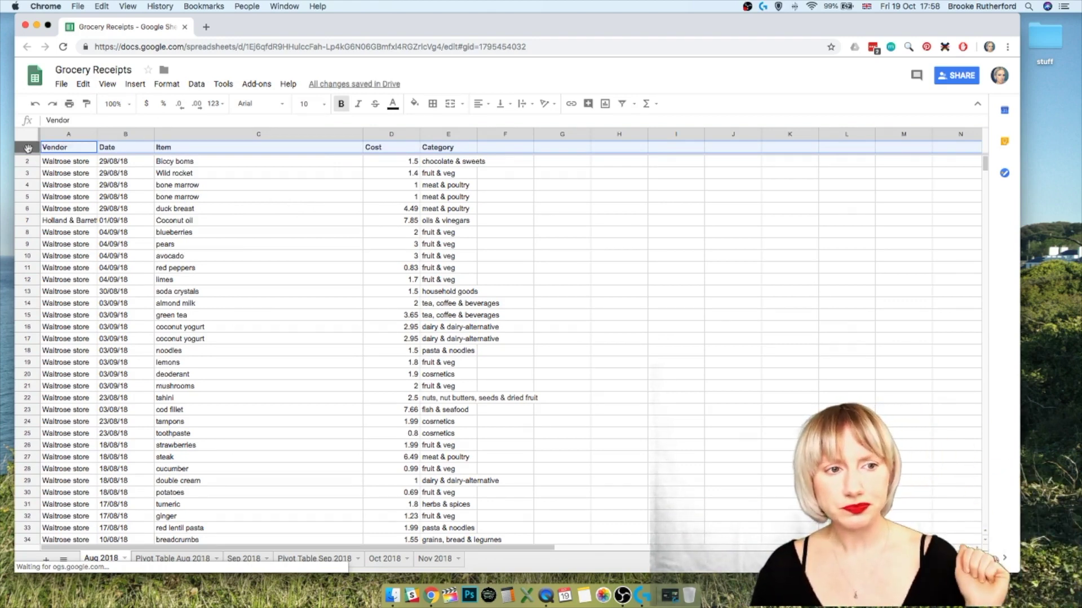
{"action": "left_click", "coordinate": [26, 147]}
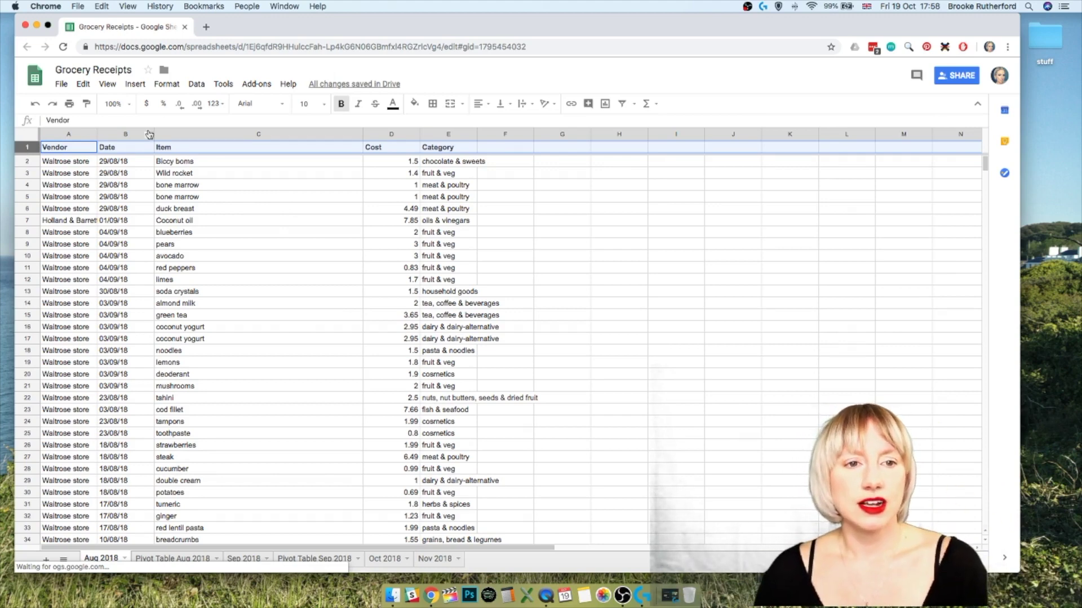
{"action": "left_click", "coordinate": [199, 85]}
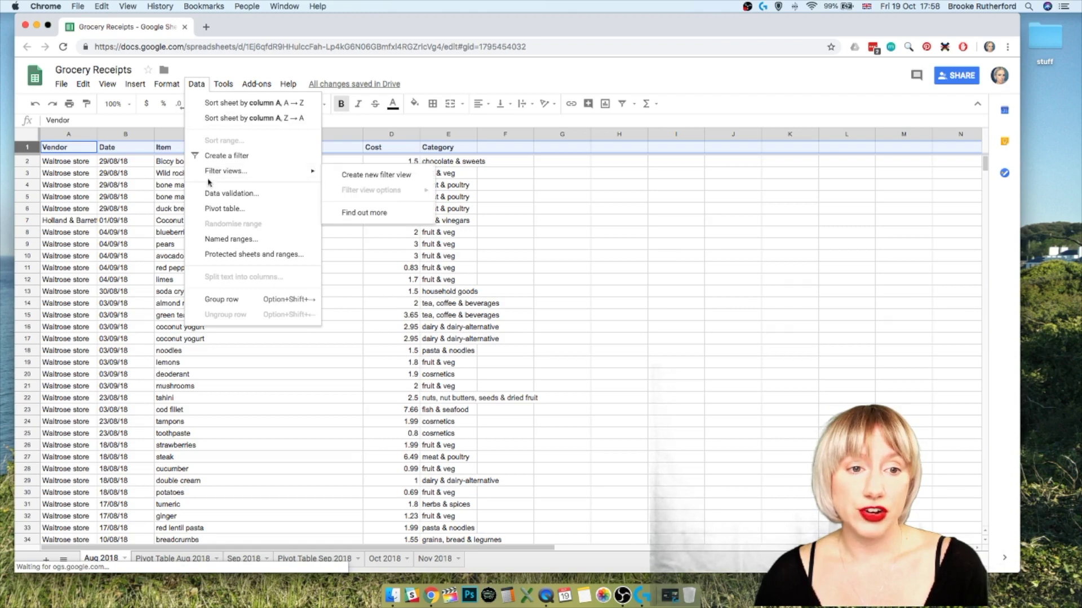
{"action": "left_click", "coordinate": [215, 156]}
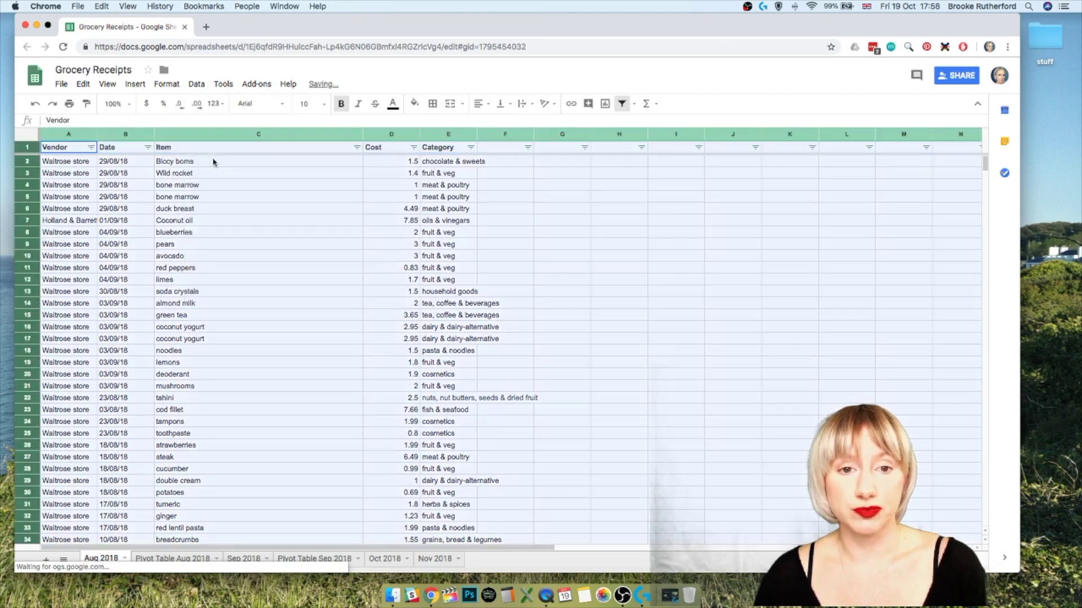
Step: Look through the filter values offered for the Vendor, Date, Item and Category columns
{"action": "left_click", "coordinate": [91, 147]}
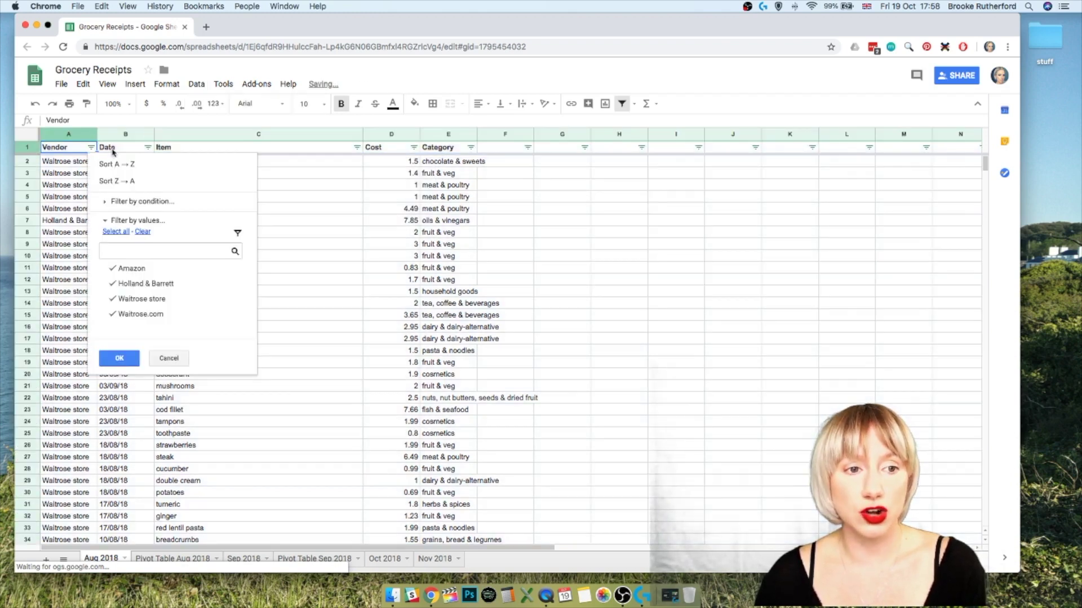
{"action": "left_click", "coordinate": [148, 147]}
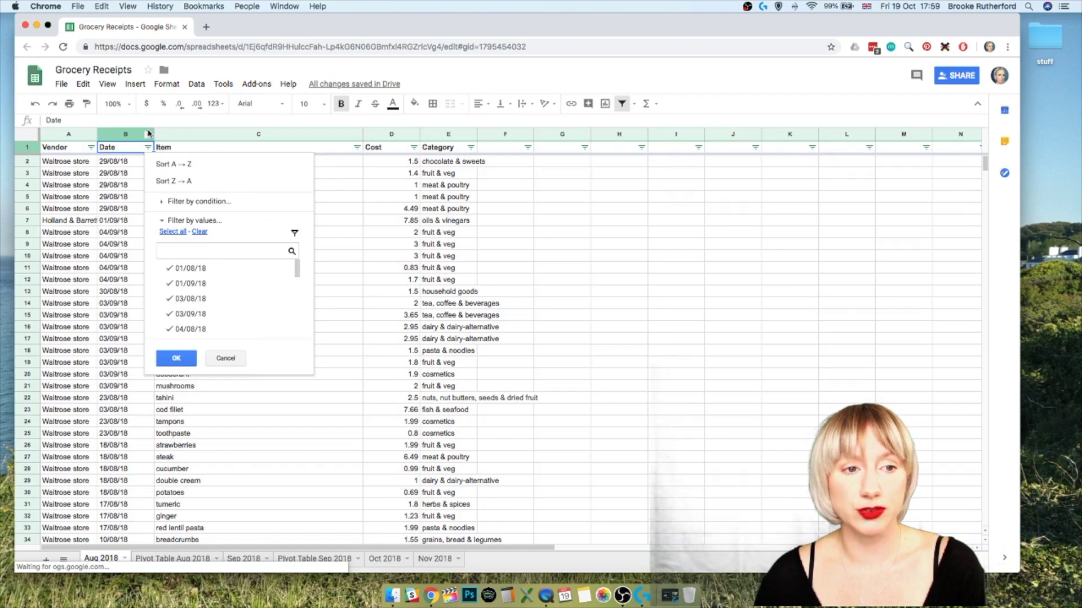
{"action": "left_click", "coordinate": [356, 147]}
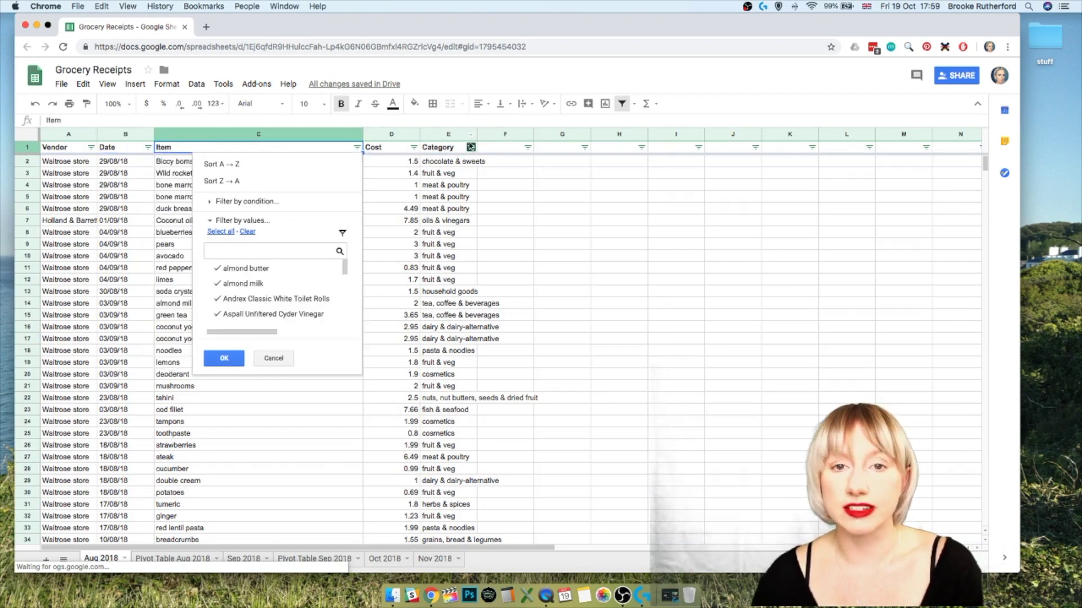
{"action": "left_click", "coordinate": [471, 147]}
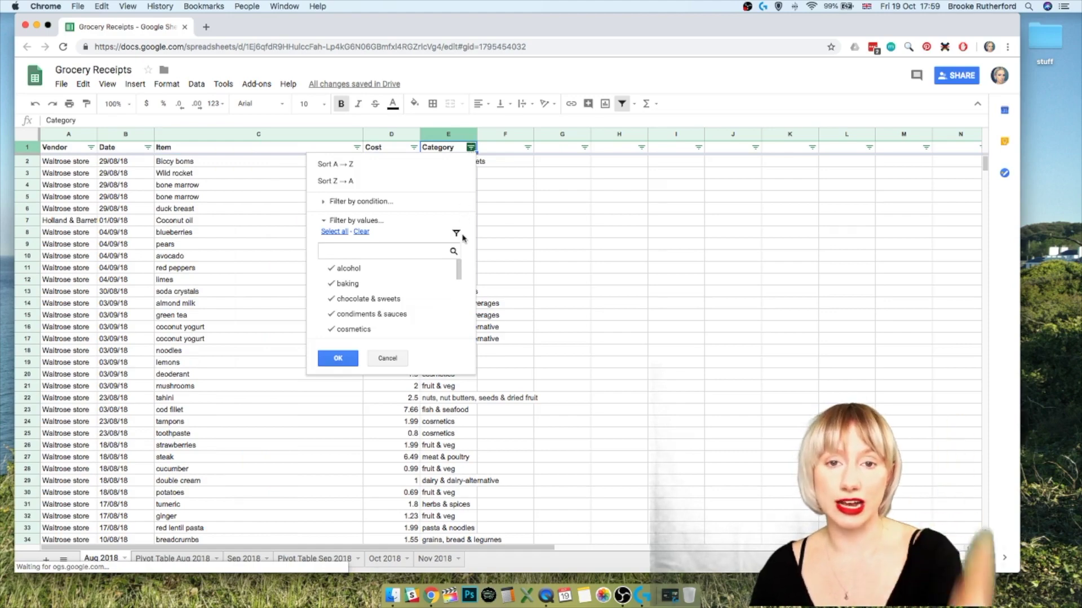
{"action": "scroll", "coordinate": [571, 282], "scroll_direction": "down", "scroll_amount": 9}
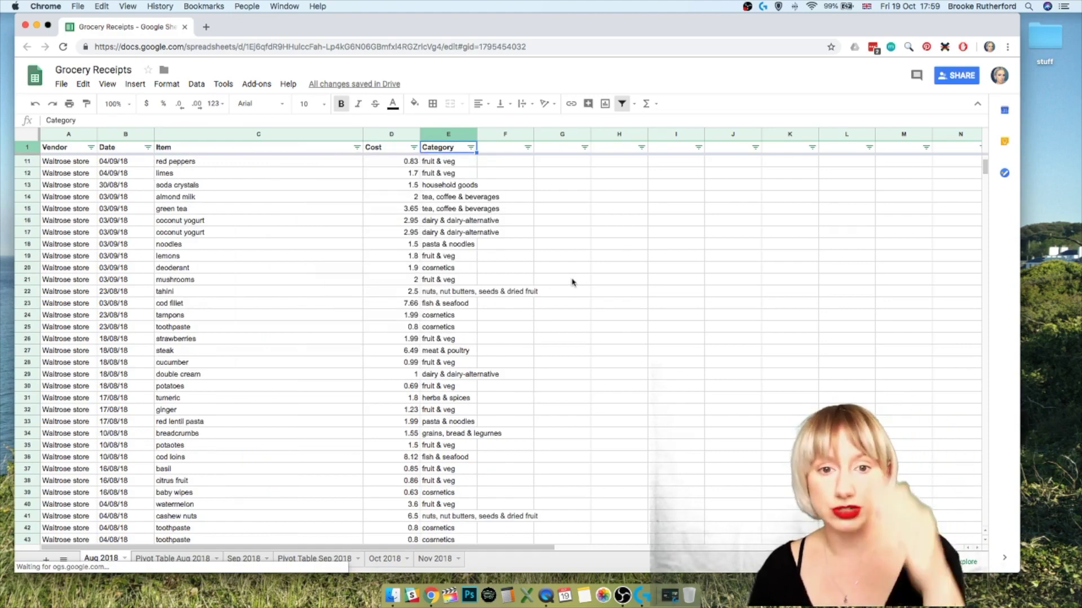
{"action": "scroll", "coordinate": [571, 282], "scroll_direction": "up", "scroll_amount": 9}
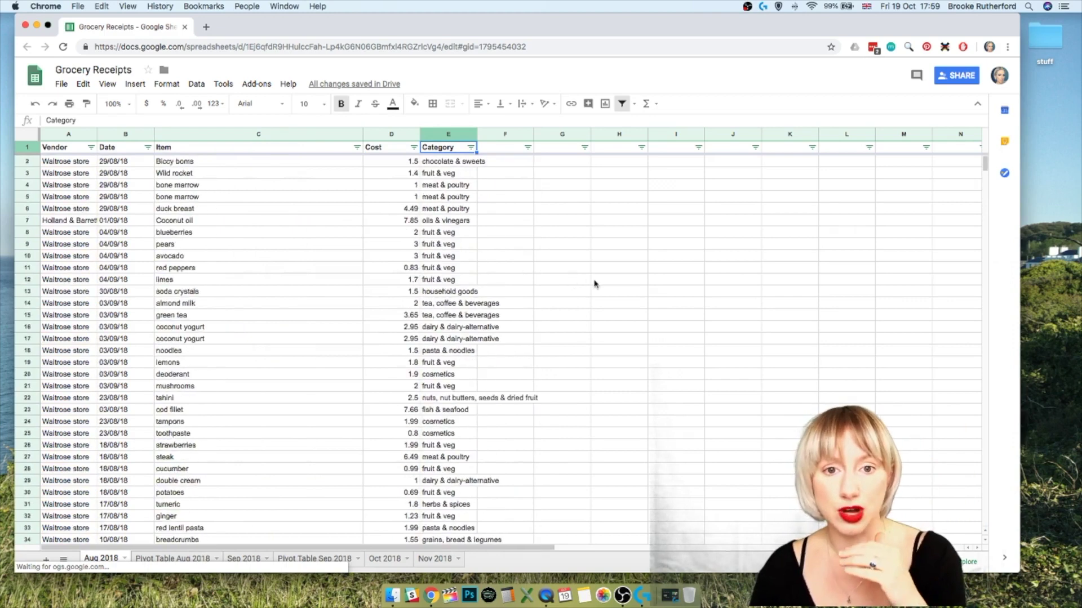
Step: Look through the full list of filter values offered for the Category column, then close it without filtering
{"action": "left_click", "coordinate": [470, 147]}
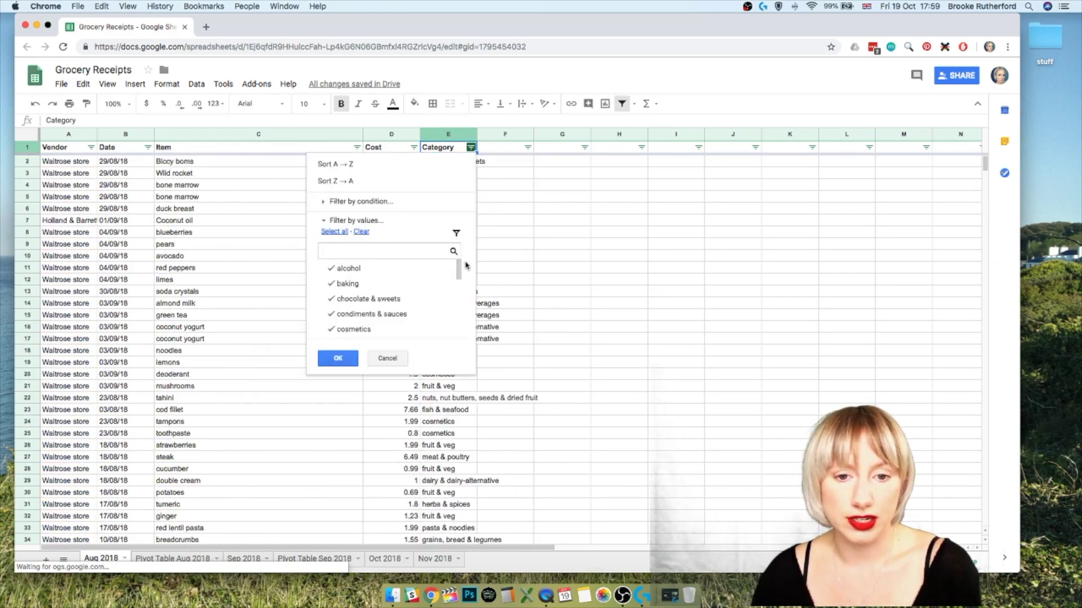
{"action": "scroll", "coordinate": [458, 281], "scroll_direction": "down", "scroll_amount": 3}
{"action": "scroll", "coordinate": [458, 282], "scroll_direction": "down", "scroll_amount": 9}
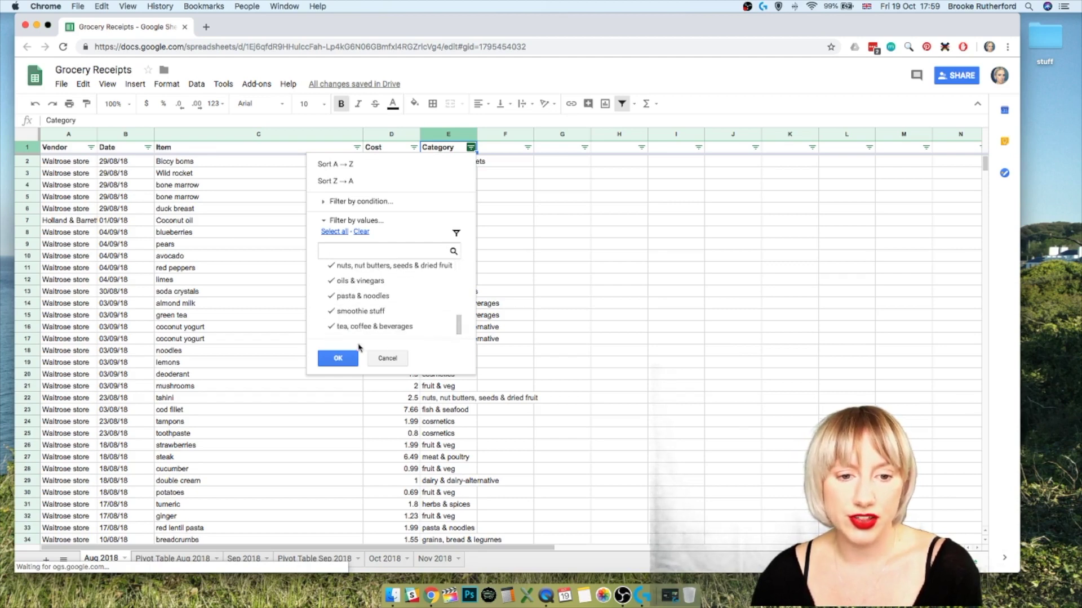
{"action": "left_click", "coordinate": [338, 358]}
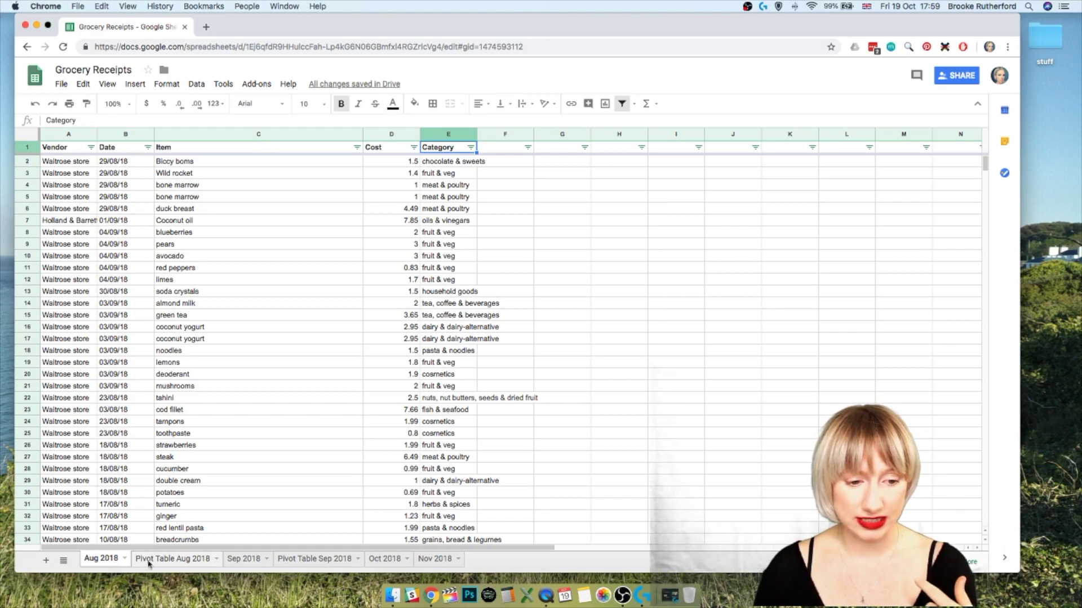
Step: Delete the Pivot Table Aug 2018 and Pivot Table Sep 2018 sheets
{"action": "right_click", "coordinate": [147, 563]}
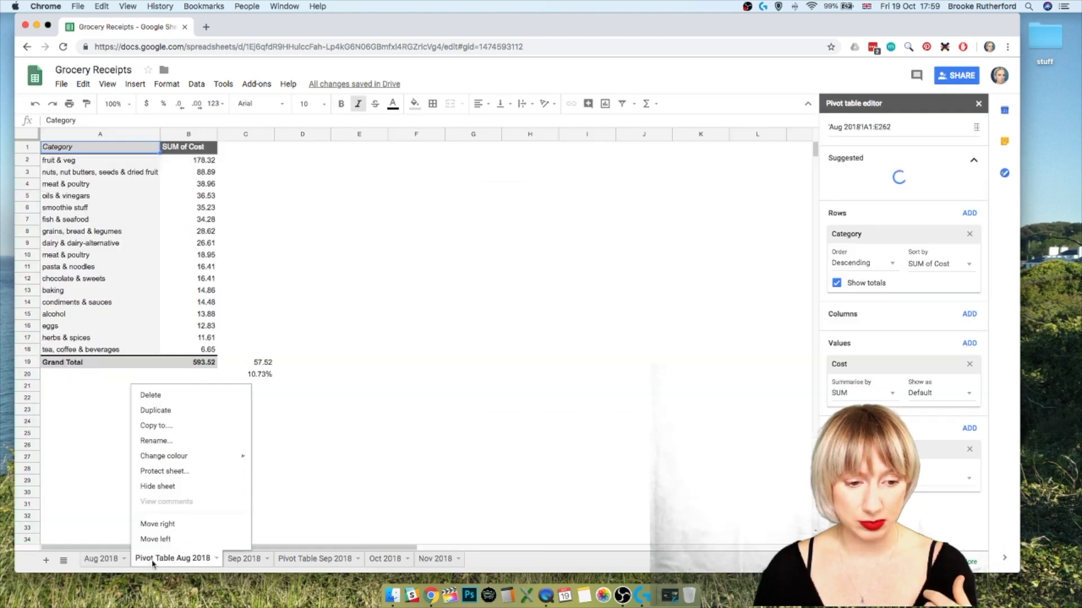
{"action": "left_click", "coordinate": [202, 393]}
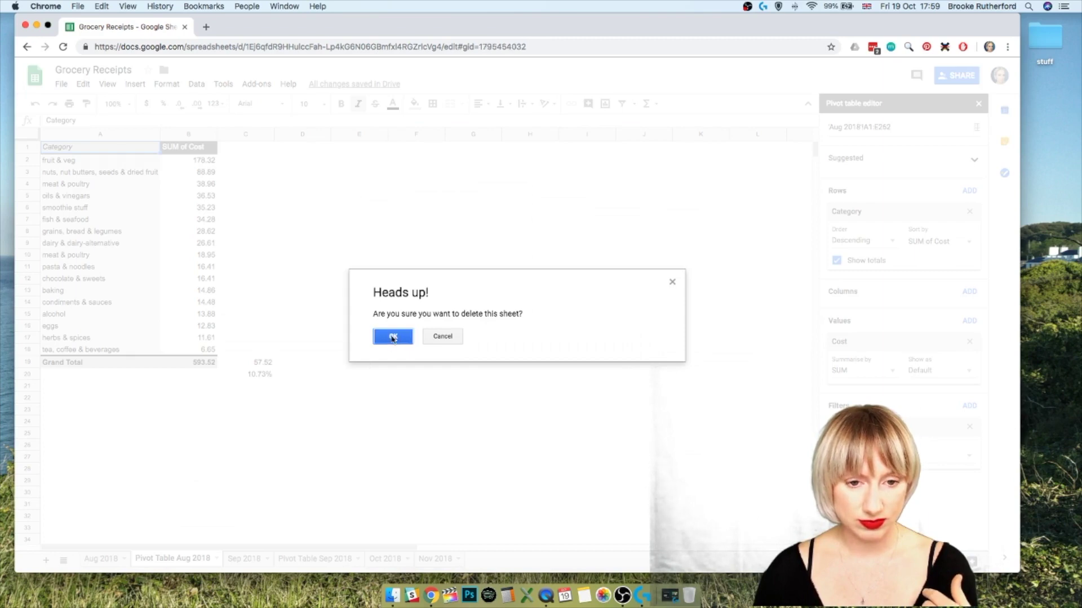
{"action": "left_click", "coordinate": [396, 336]}
{"action": "left_click", "coordinate": [226, 558]}
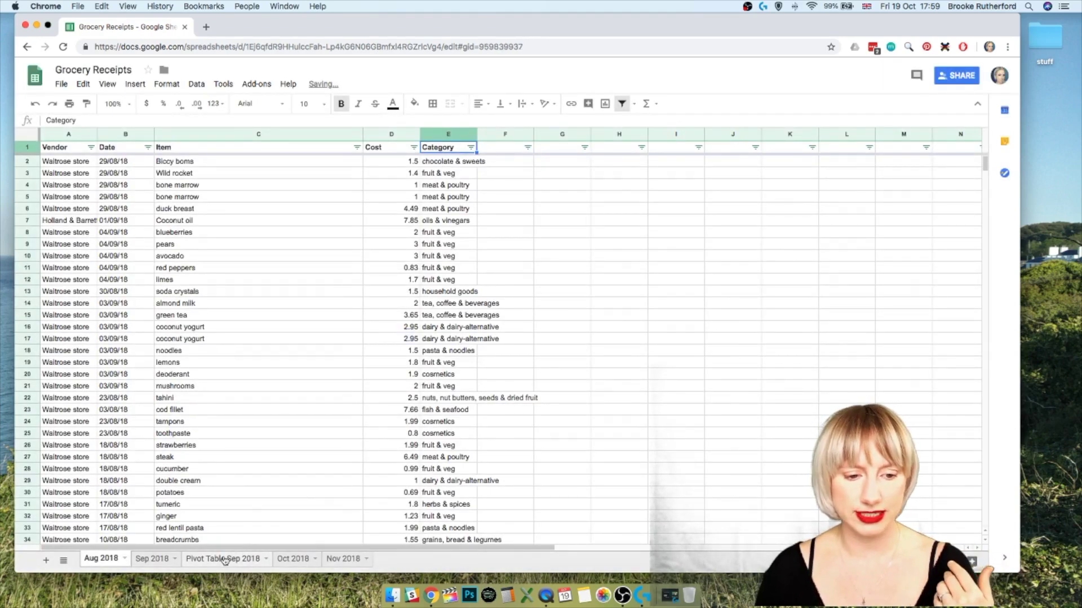
{"action": "right_click", "coordinate": [224, 559]}
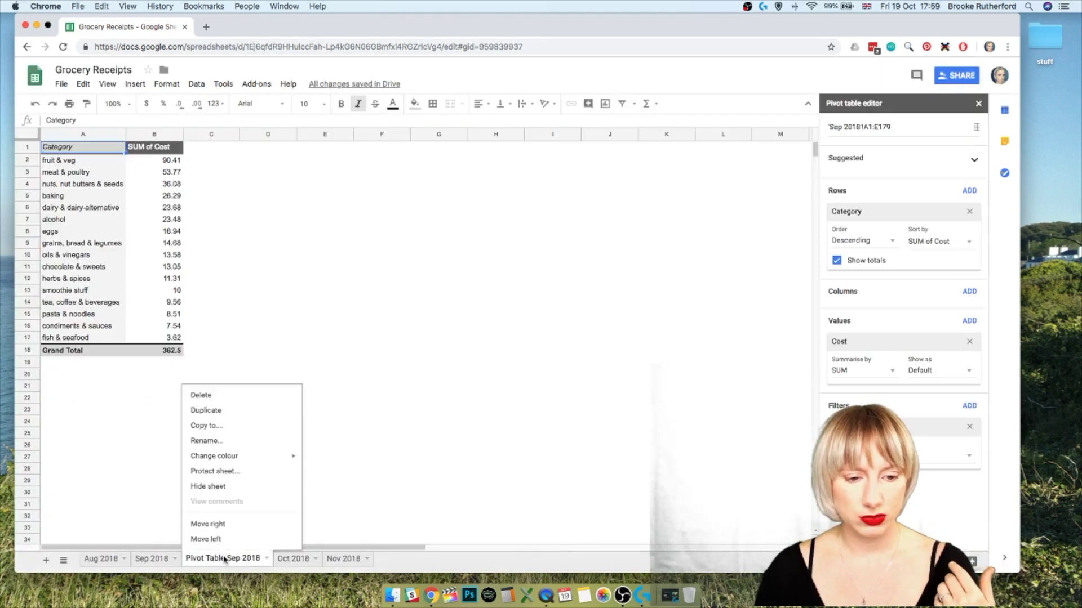
{"action": "left_click", "coordinate": [258, 395]}
{"action": "left_click", "coordinate": [393, 338]}
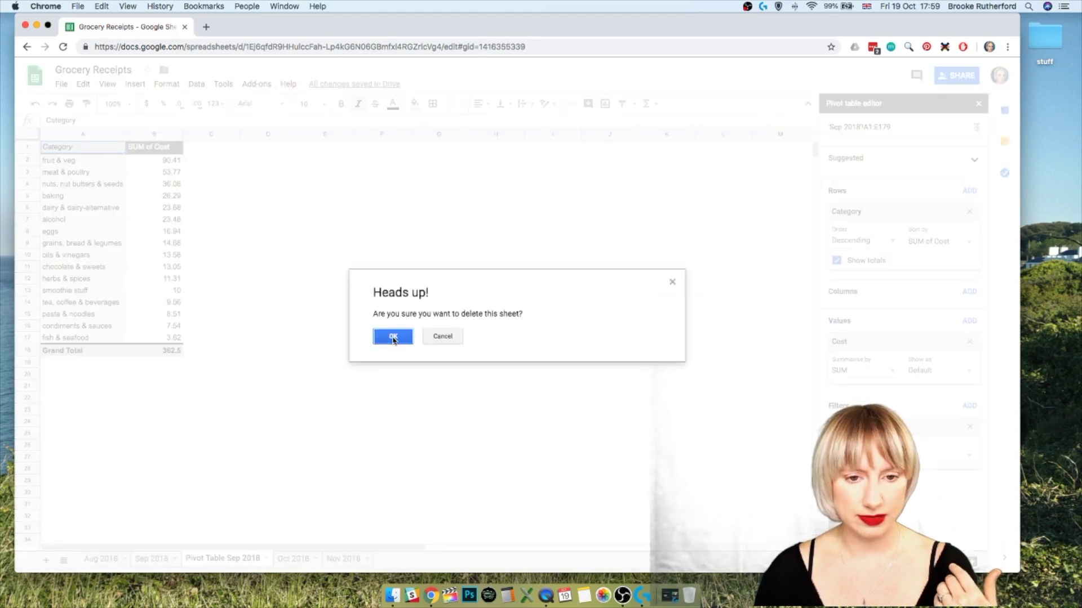
Step: Look at the Aug 2018, Sep 2018 and Oct 2018 sheets to see how receipts are separated by month
{"action": "left_click", "coordinate": [95, 558]}
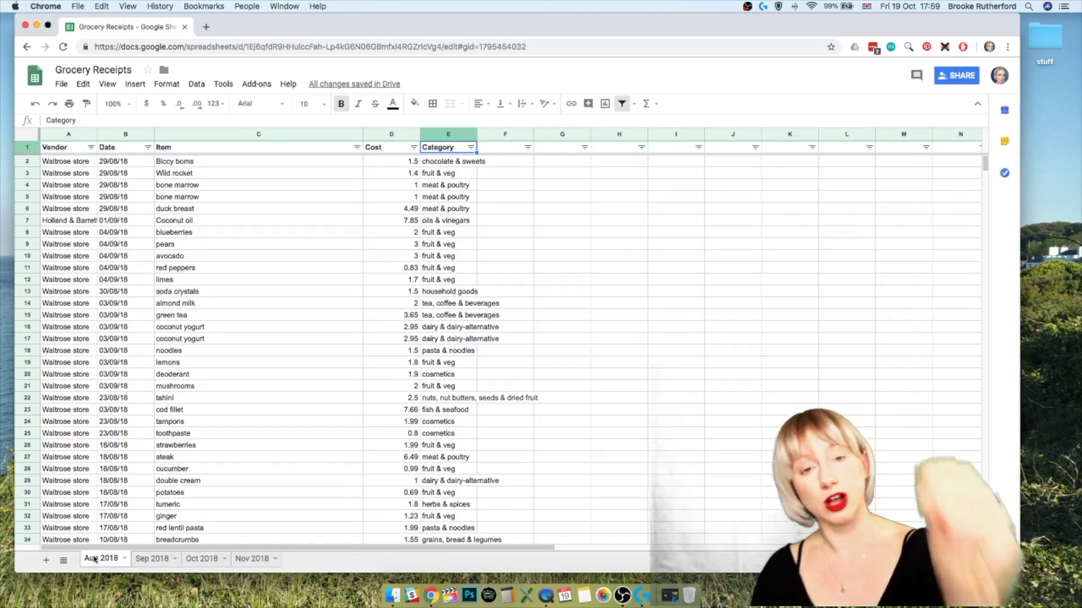
{"action": "left_click", "coordinate": [145, 558]}
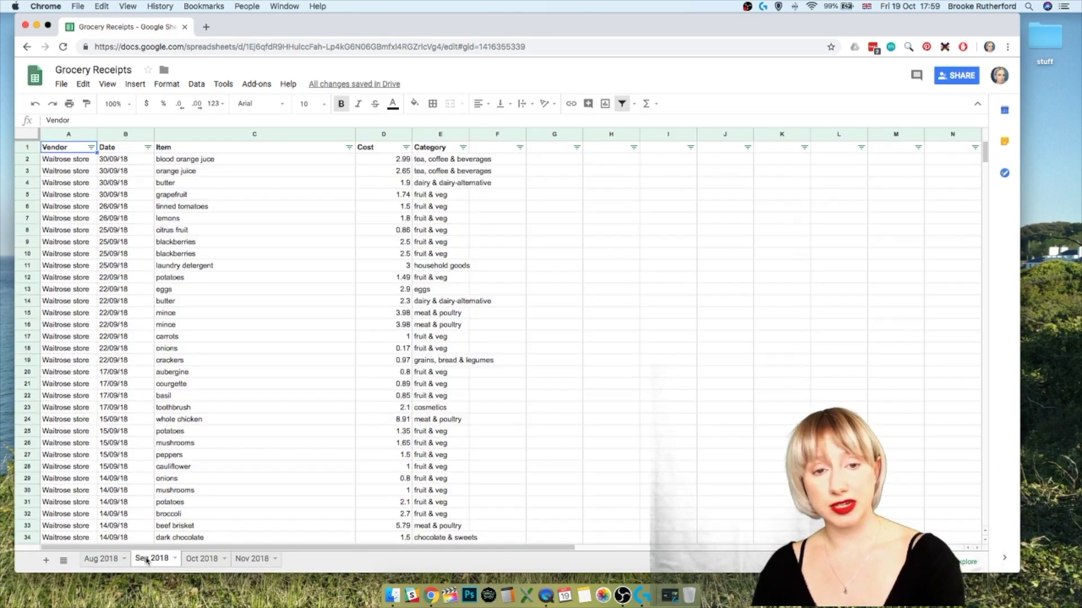
{"action": "left_click", "coordinate": [186, 562]}
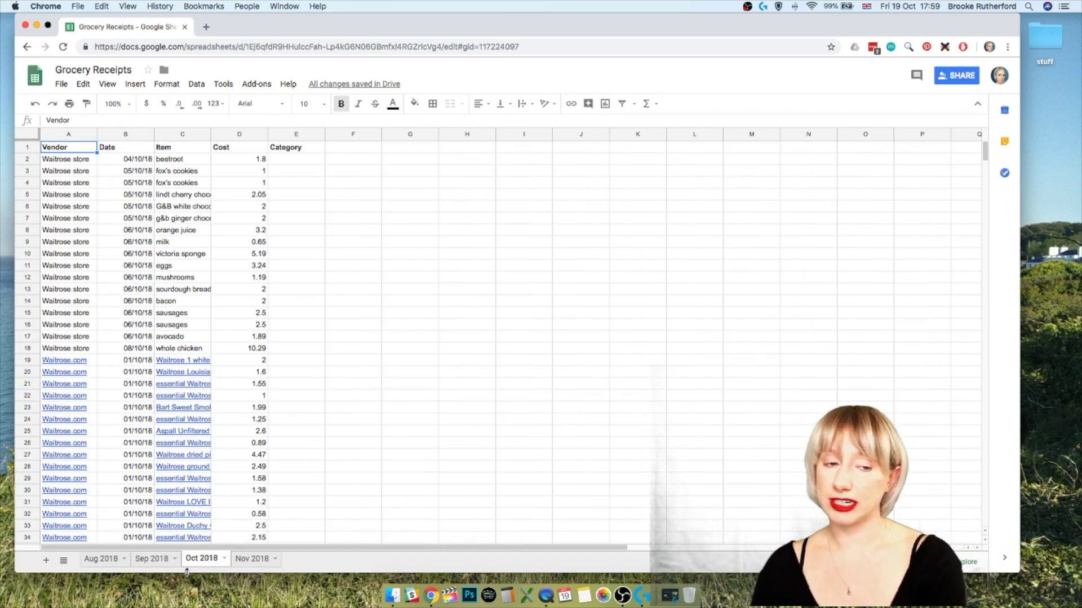
Step: Add a new sheet and name it Dec 2018
{"action": "left_click", "coordinate": [47, 561]}
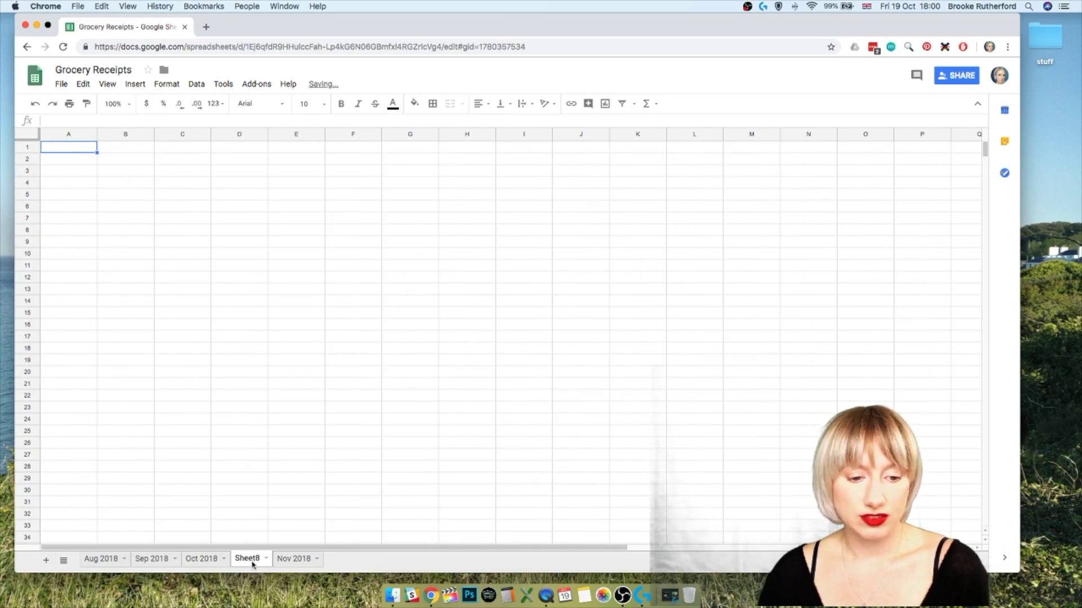
{"action": "double_click", "coordinate": [248, 559]}
{"action": "type", "text": "Dec 2"}
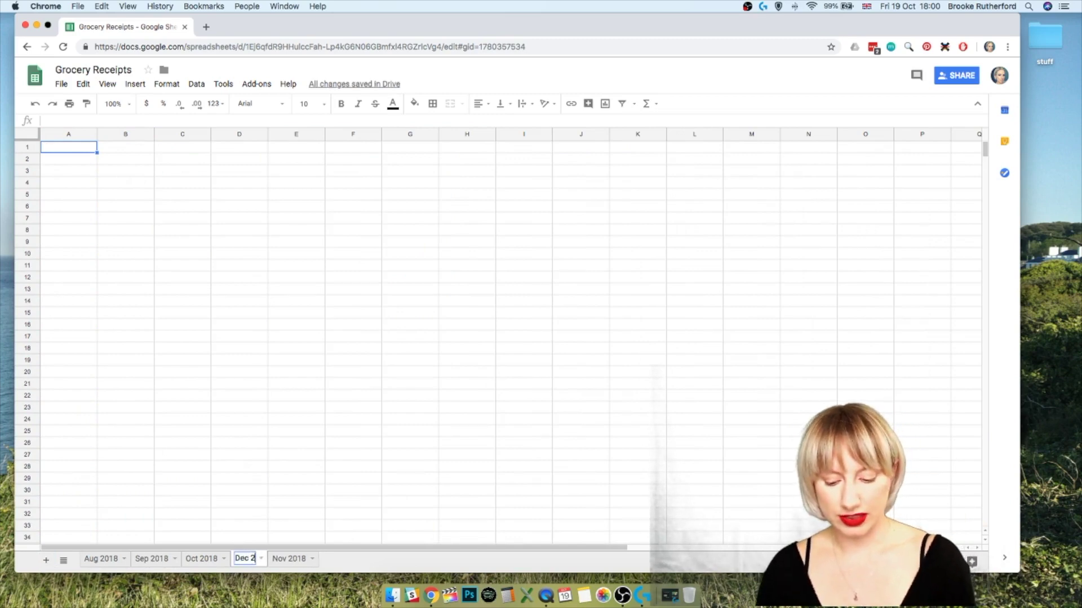
{"action": "type", "text": "018"}
{"action": "key", "text": "Return"}
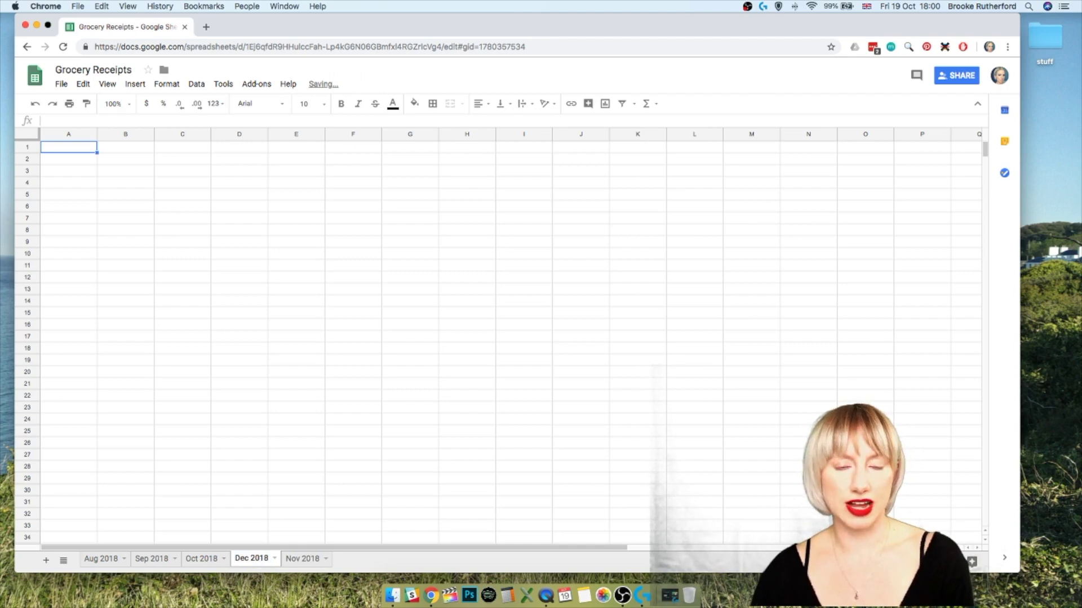
Step: Reorder the monthly sheets so Oct 2018, Nov 2018 and Dec 2018 follow Sep 2018 in calendar order
{"action": "left_click_drag", "start_coordinate": [304, 559], "coordinate": [182, 560]}
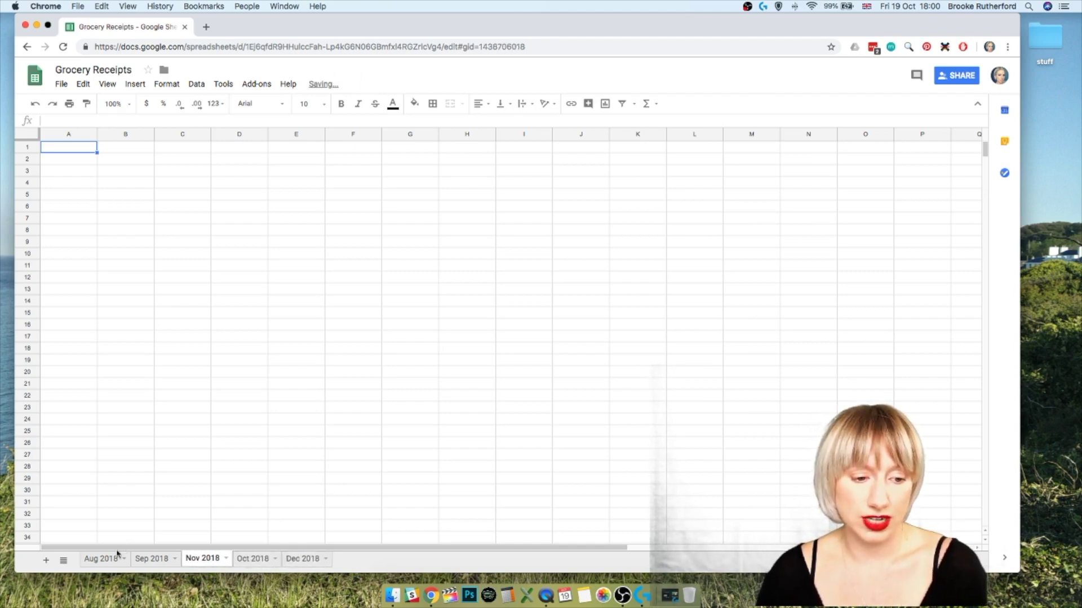
{"action": "left_click", "coordinate": [99, 560]}
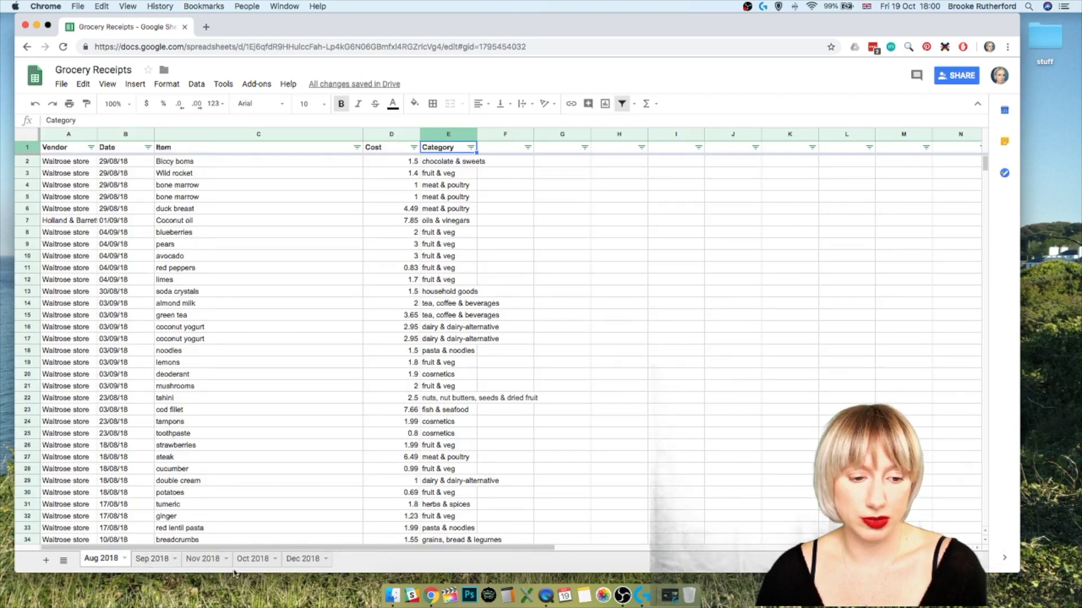
{"action": "left_click_drag", "start_coordinate": [248, 559], "coordinate": [198, 560]}
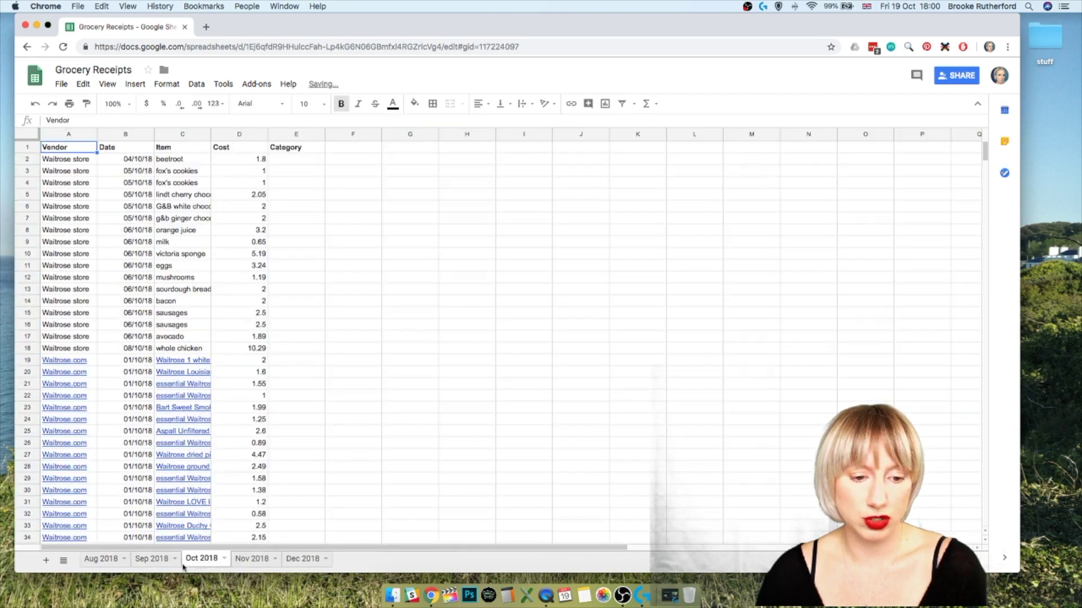
Step: Create a pivot table on a new sheet from the Aug 2018 data, range A1:E262
{"action": "left_click", "coordinate": [107, 561]}
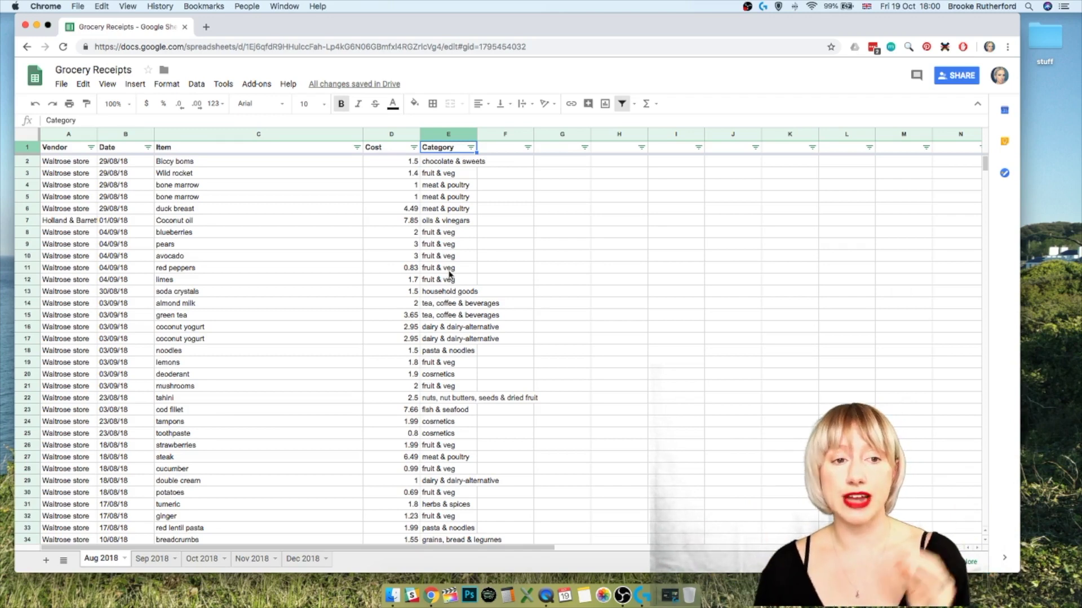
{"action": "left_click", "coordinate": [351, 294]}
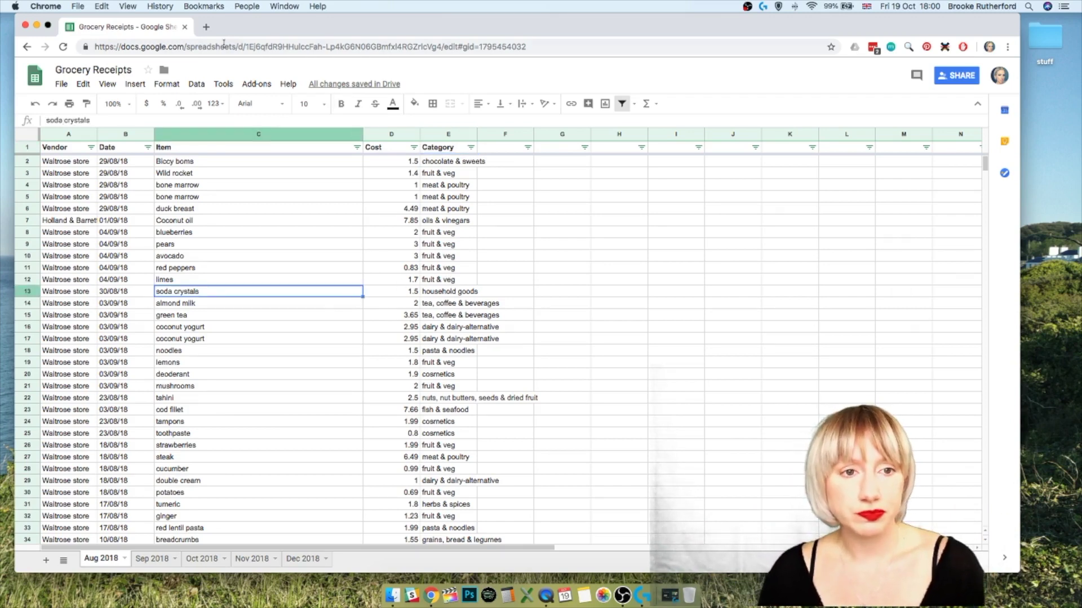
{"action": "left_click", "coordinate": [196, 85]}
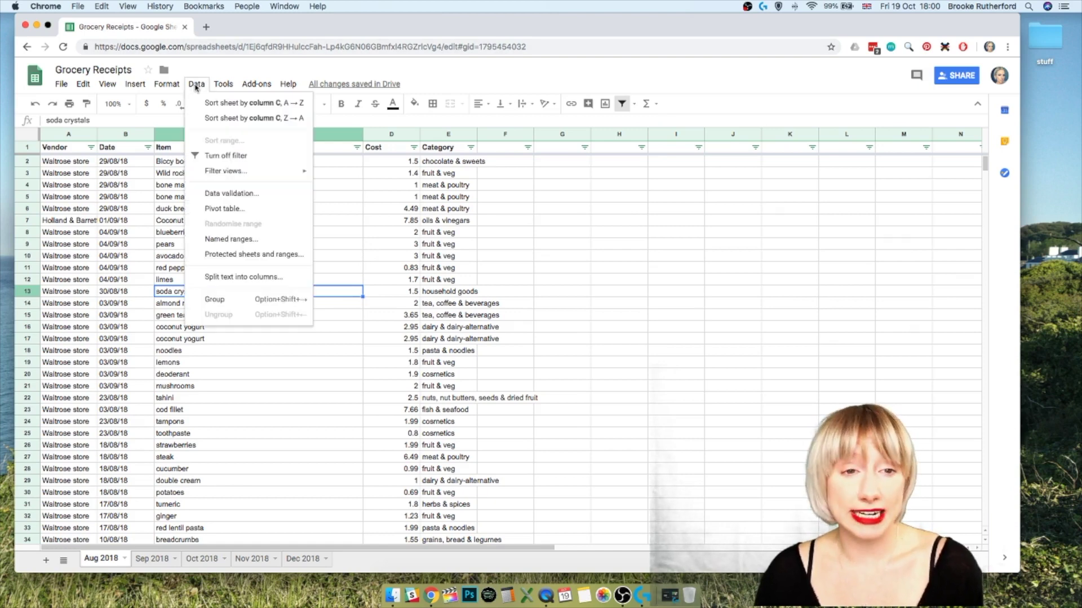
{"action": "left_click", "coordinate": [221, 210]}
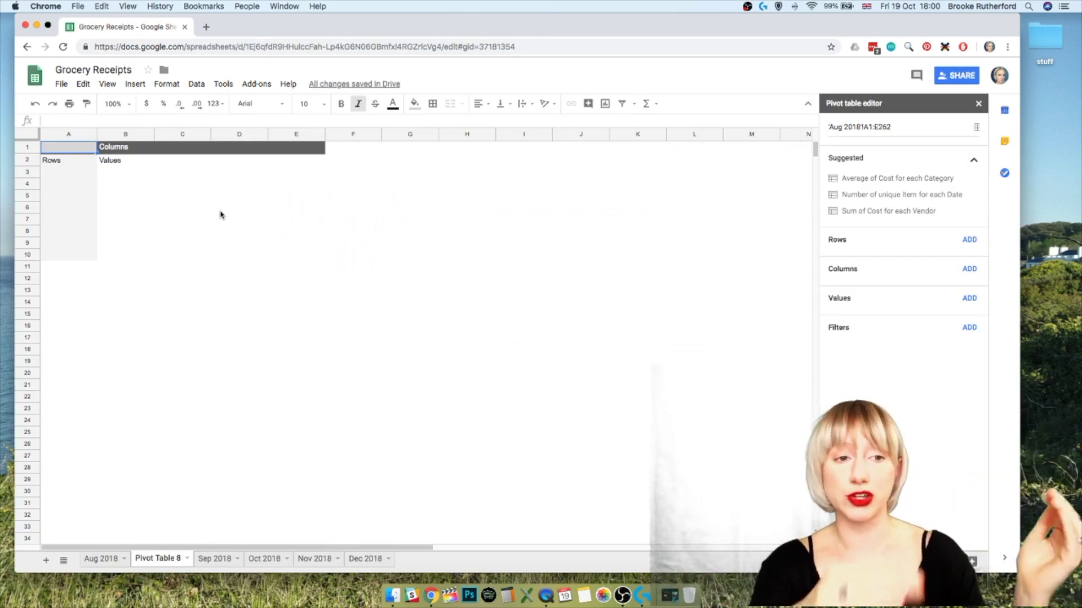
Step: Examine the Rows, Columns and Values areas of the empty pivot table
{"action": "left_click_drag", "start_coordinate": [68, 160], "coordinate": [80, 257]}
{"action": "left_click", "coordinate": [101, 147]}
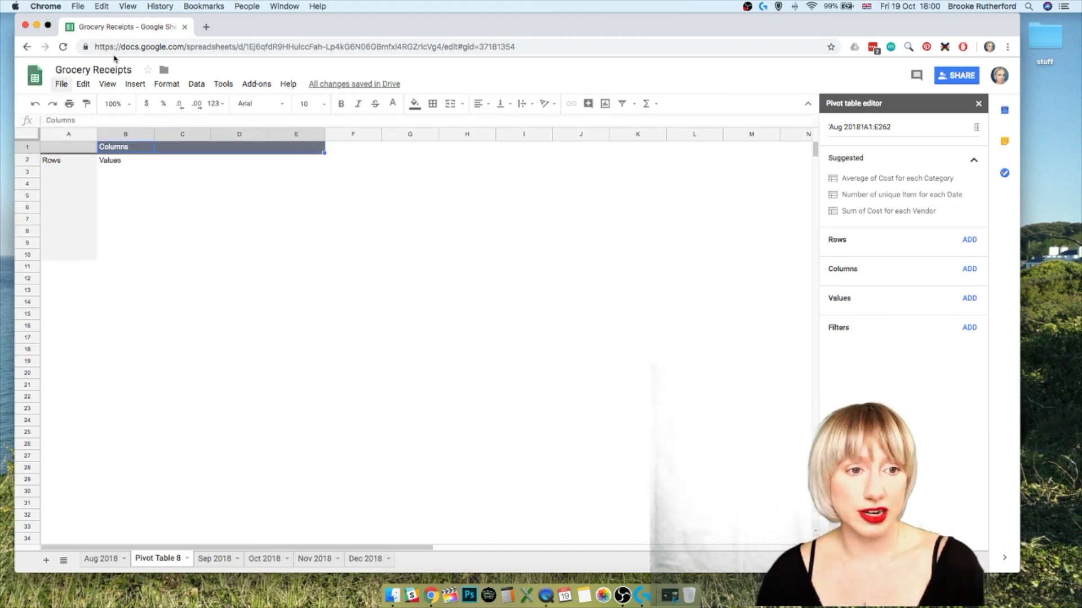
{"action": "left_click", "coordinate": [222, 174]}
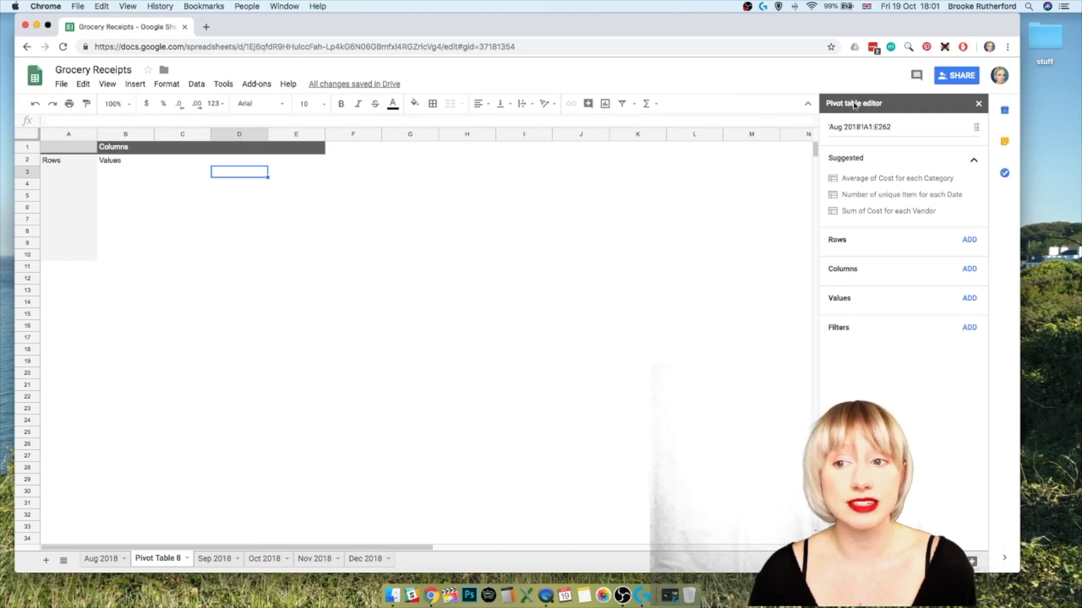
Step: Add Cost to the pivot table values, summarised by SUM, and select the resulting total
{"action": "left_click", "coordinate": [969, 301]}
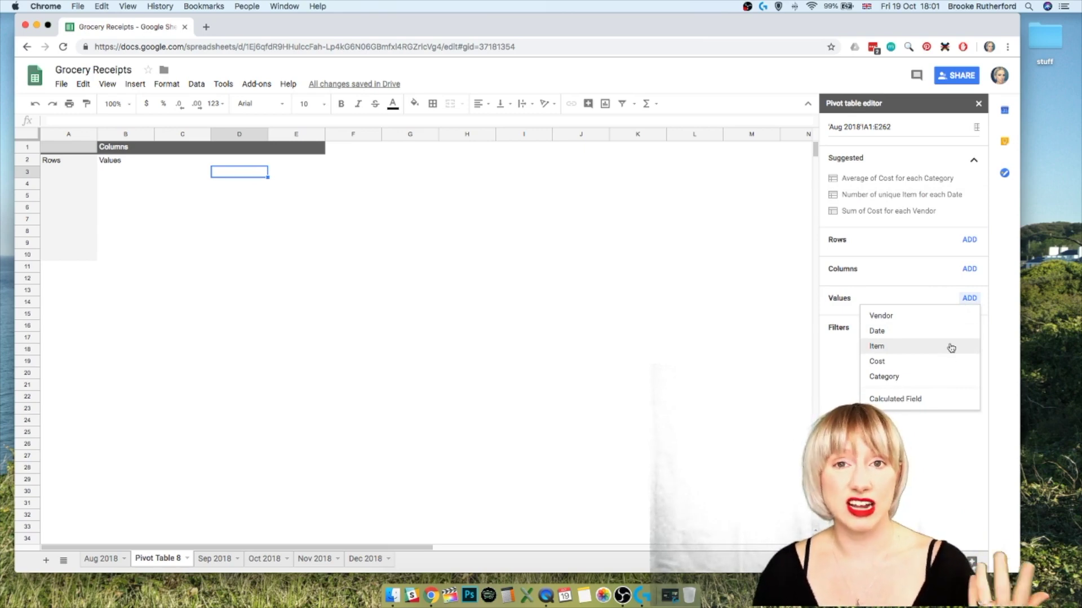
{"action": "left_click", "coordinate": [908, 366]}
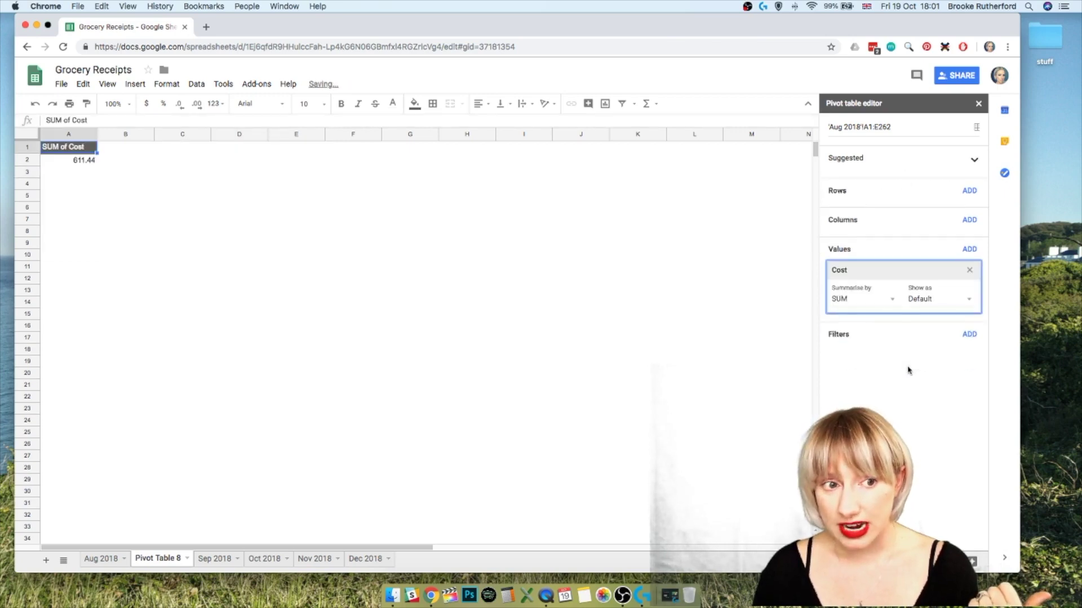
{"action": "left_click", "coordinate": [64, 162]}
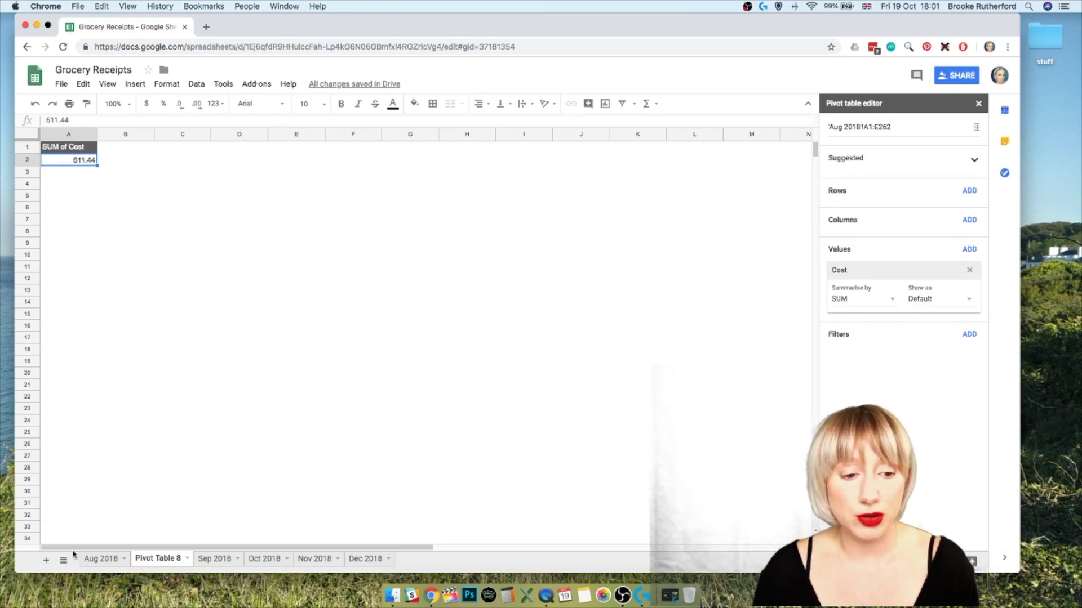
Step: Rename the new pivot table sheet as Pivot Table Aug 2018
{"action": "double_click", "coordinate": [156, 559]}
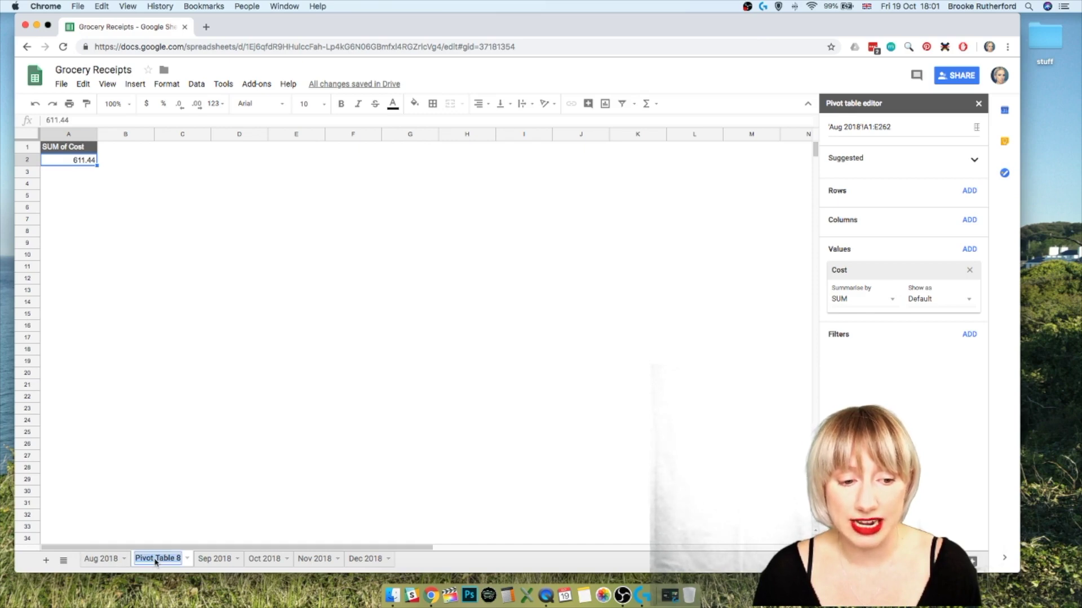
{"action": "key", "text": "Right"}
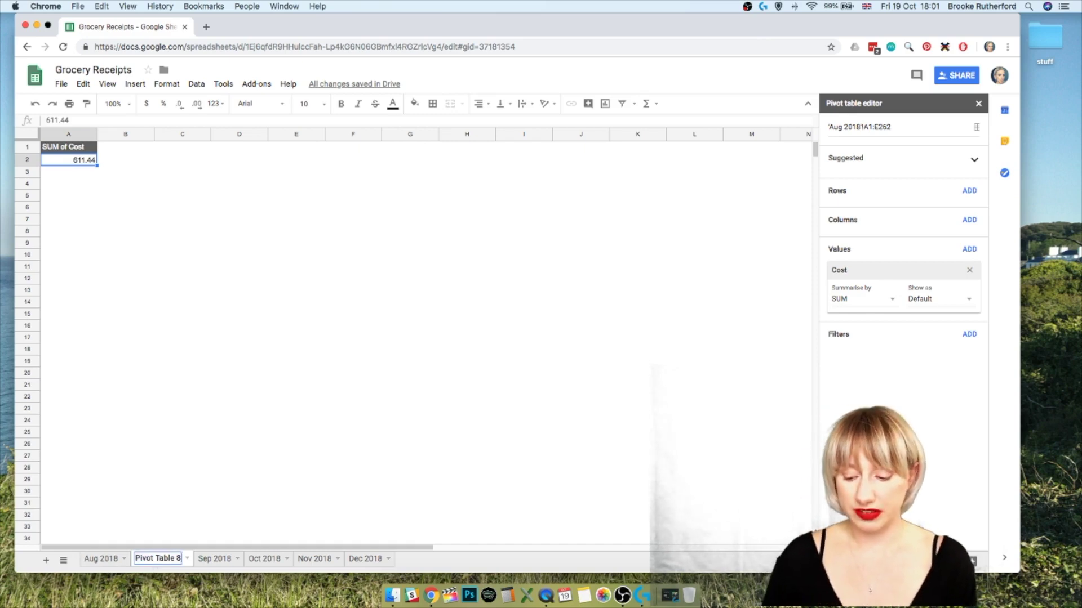
{"action": "key", "text": "BackSpace"}
{"action": "type", "text": "Aug 2018"}
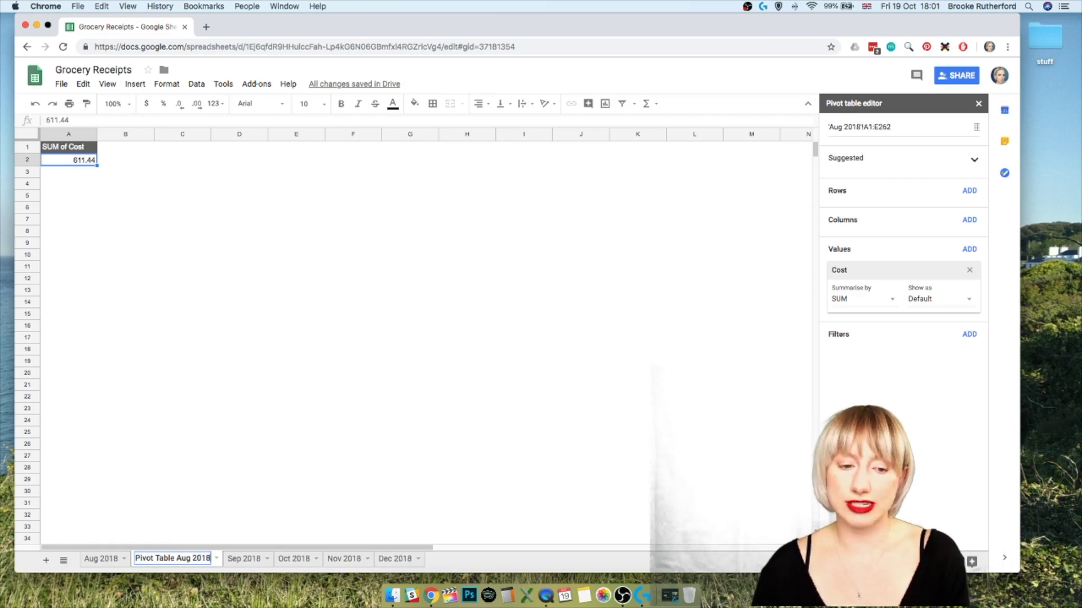
{"action": "left_click", "coordinate": [179, 430]}
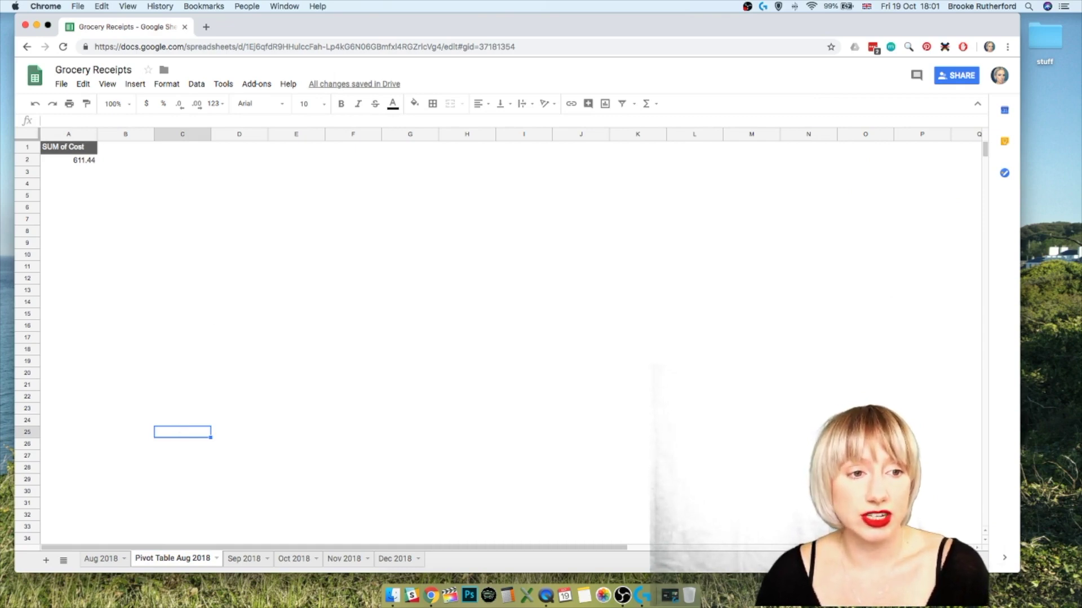
Step: Check the Aug 2018 sheet for non-food categories such as household goods and cosmetics, and return to the Pivot Table Aug 2018 sheet
{"action": "left_click", "coordinate": [83, 161]}
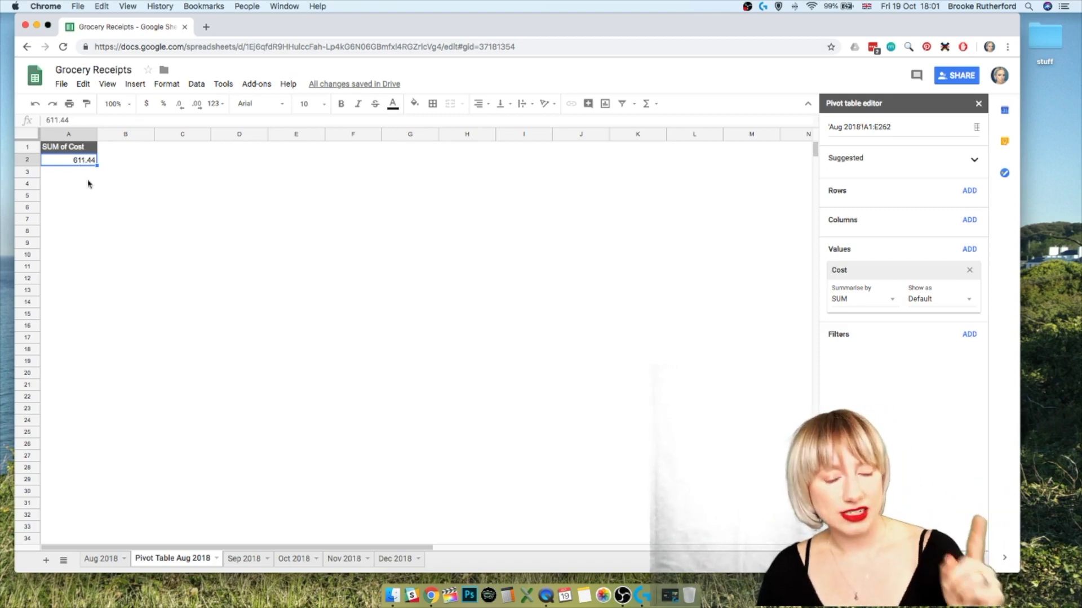
{"action": "left_click", "coordinate": [102, 559]}
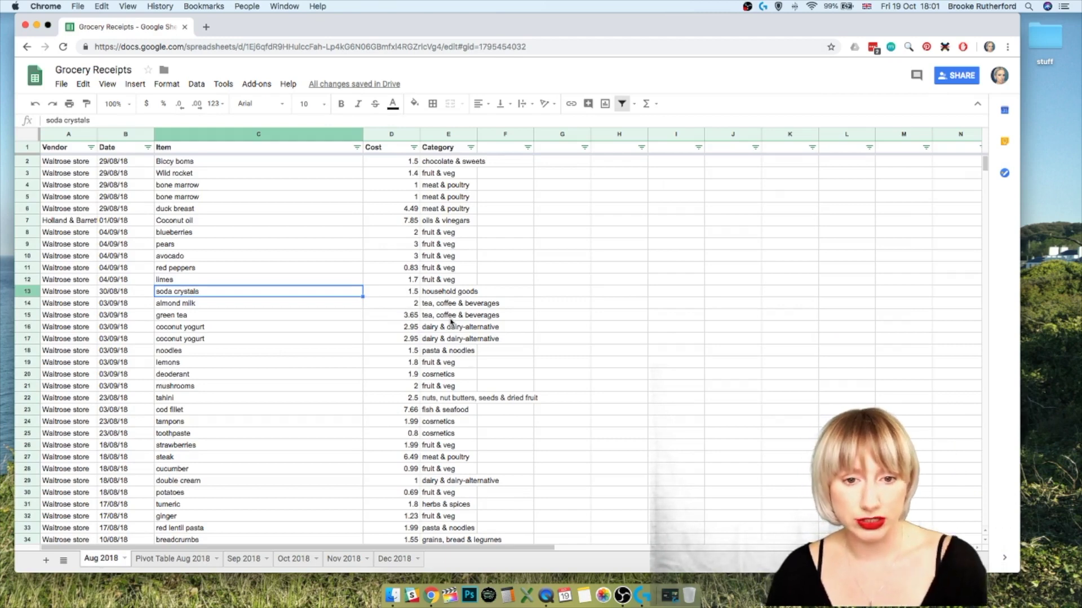
{"action": "left_click", "coordinate": [449, 293]}
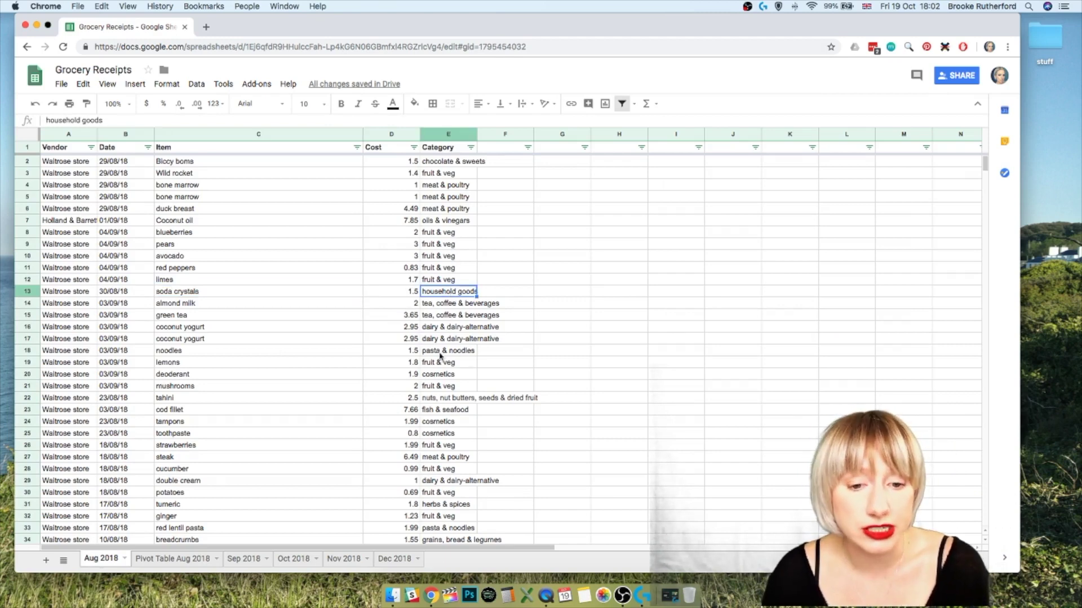
{"action": "left_click", "coordinate": [439, 424]}
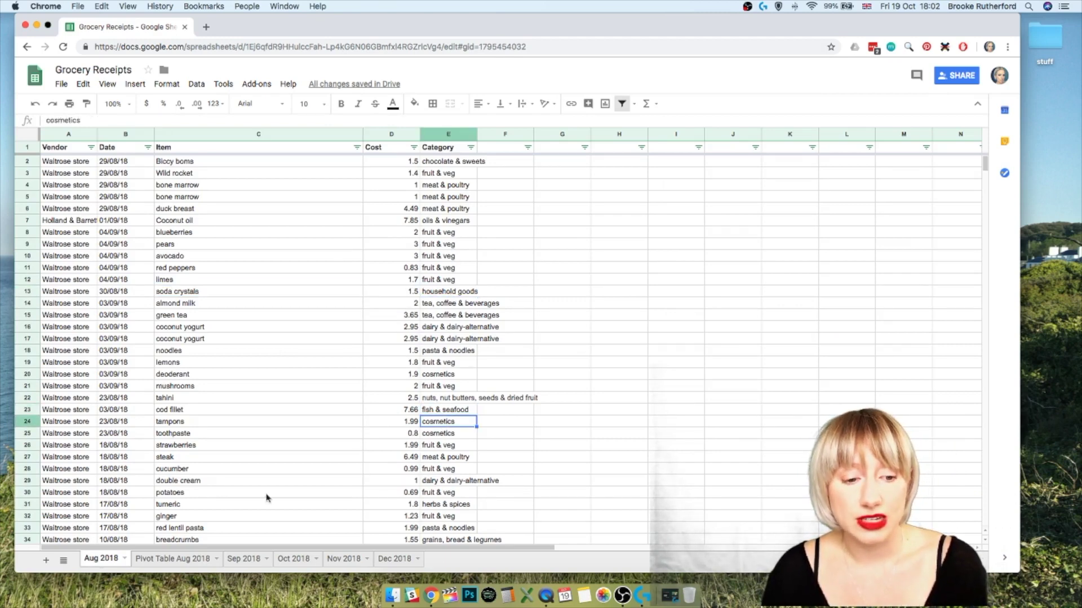
{"action": "left_click", "coordinate": [170, 559]}
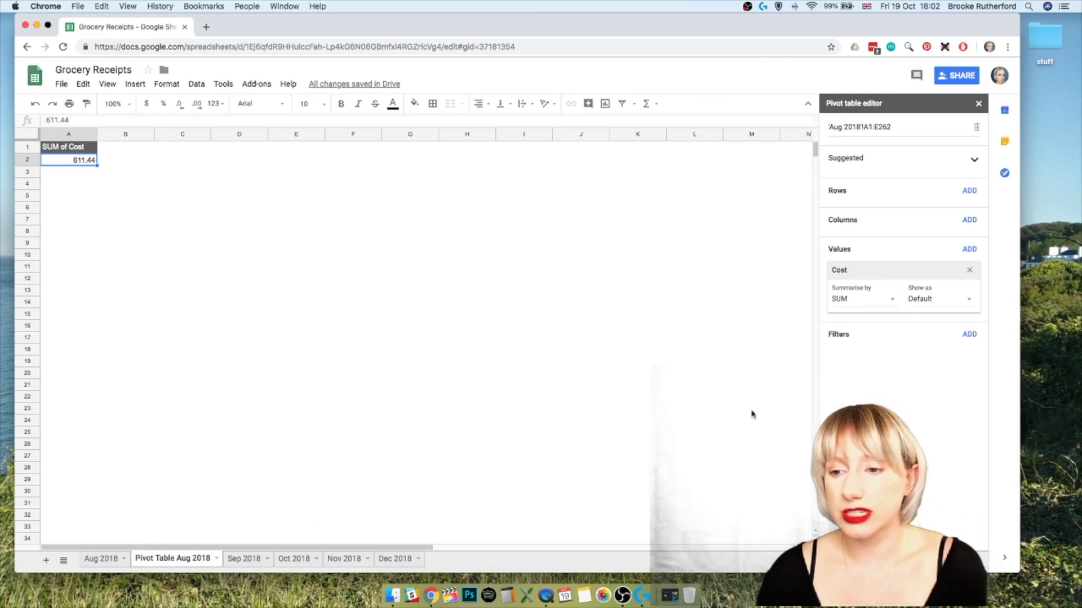
Step: Add a Category filter to the pivot table that excludes cosmetics and household goods, and select the filtered cost total
{"action": "left_click", "coordinate": [967, 338]}
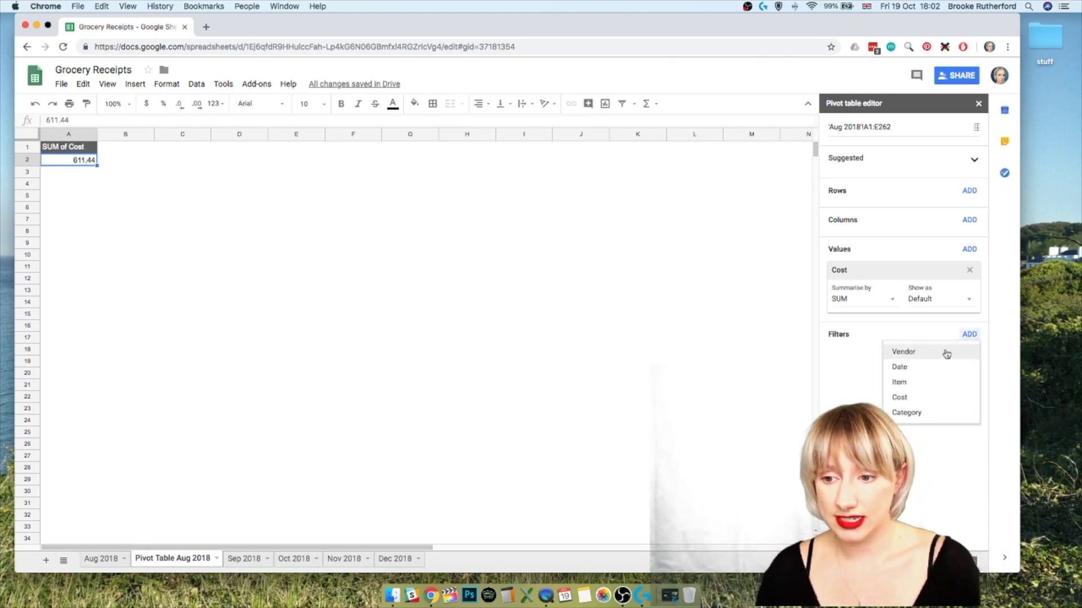
{"action": "left_click", "coordinate": [913, 414]}
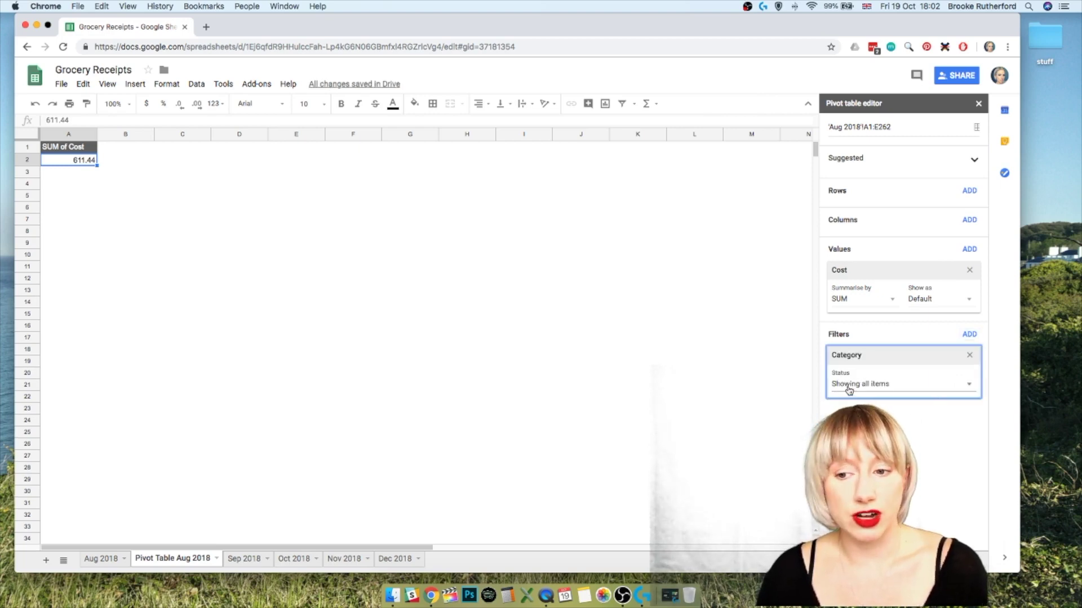
{"action": "left_click", "coordinate": [970, 388]}
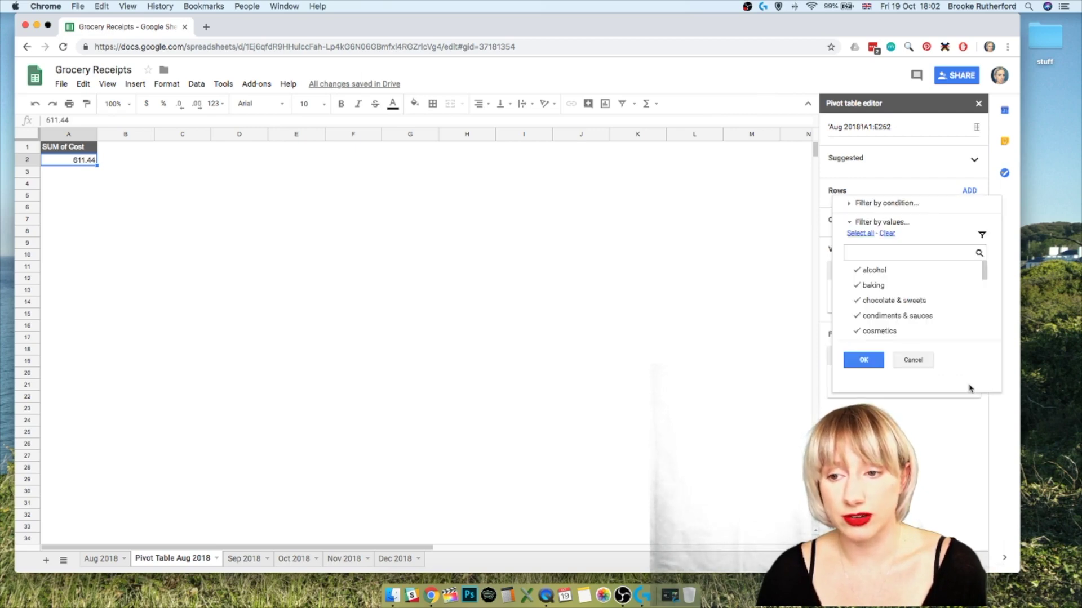
{"action": "left_click", "coordinate": [889, 331]}
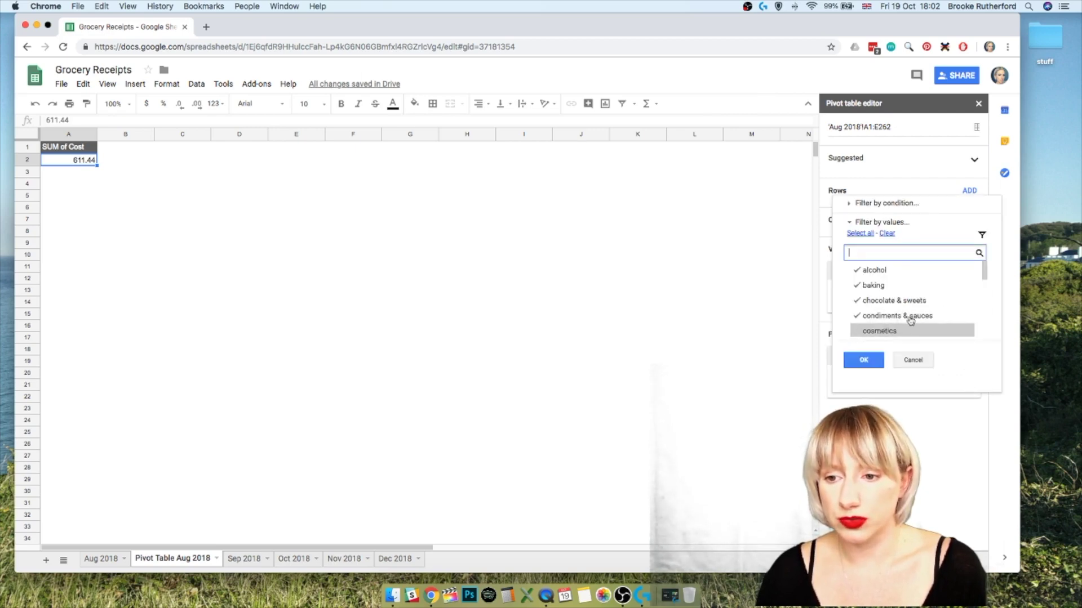
{"action": "left_click_drag", "start_coordinate": [983, 267], "coordinate": [985, 329]}
{"action": "left_click", "coordinate": [913, 306]}
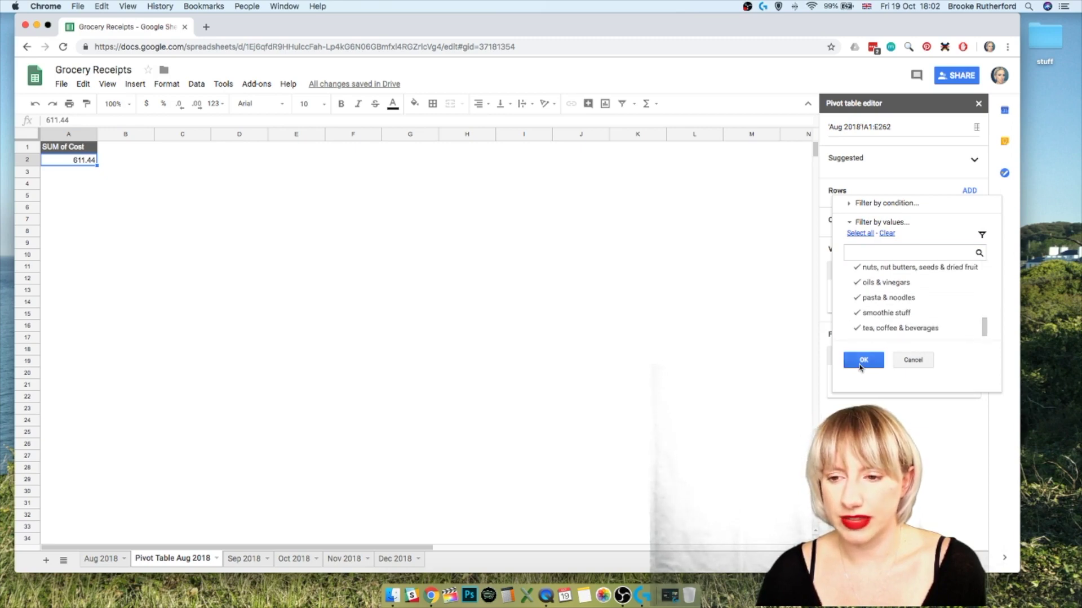
{"action": "left_click", "coordinate": [862, 360]}
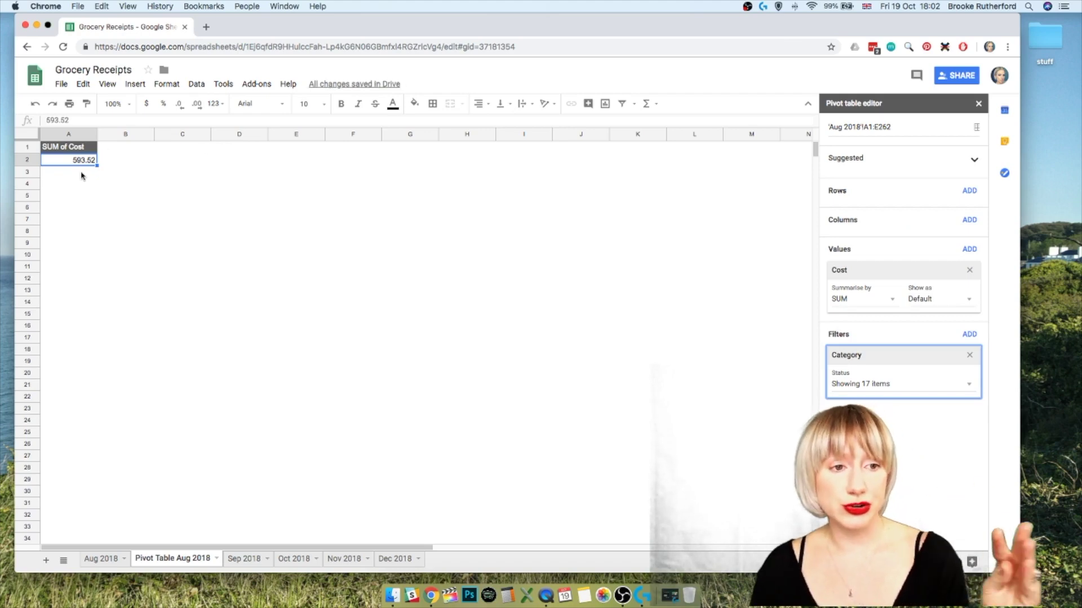
{"action": "left_click", "coordinate": [65, 165]}
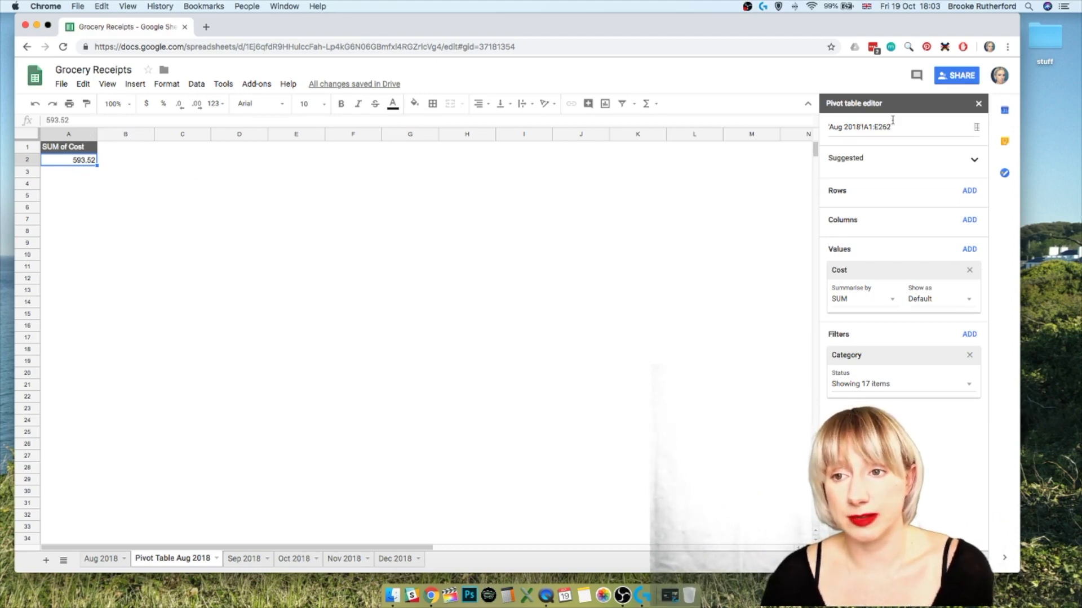
Step: Add Category to the pivot table rows and sort them by SUM of Cost in descending order
{"action": "left_click", "coordinate": [970, 192]}
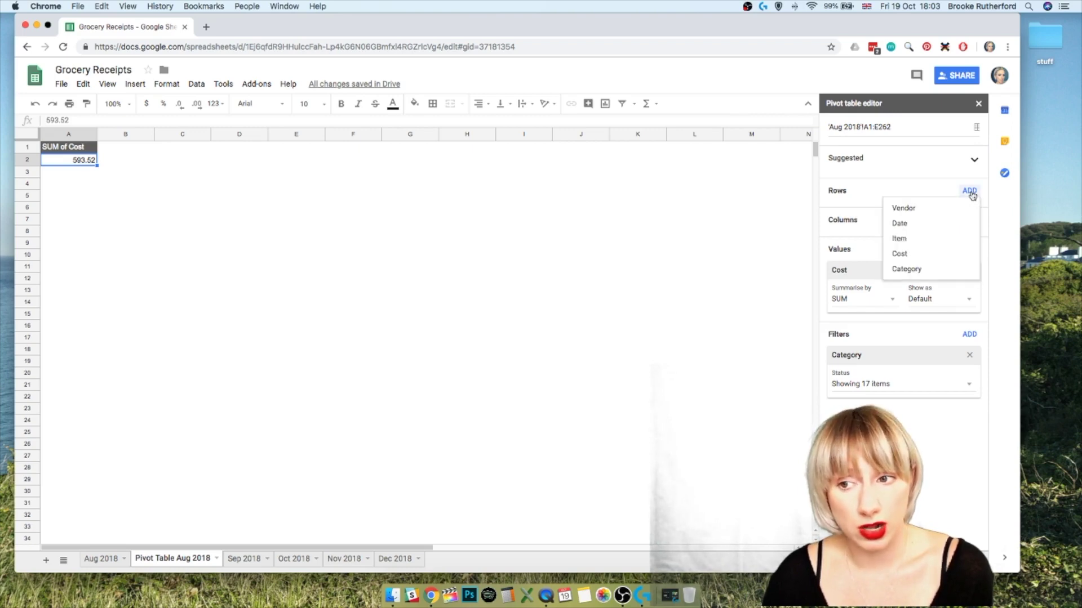
{"action": "left_click", "coordinate": [919, 270]}
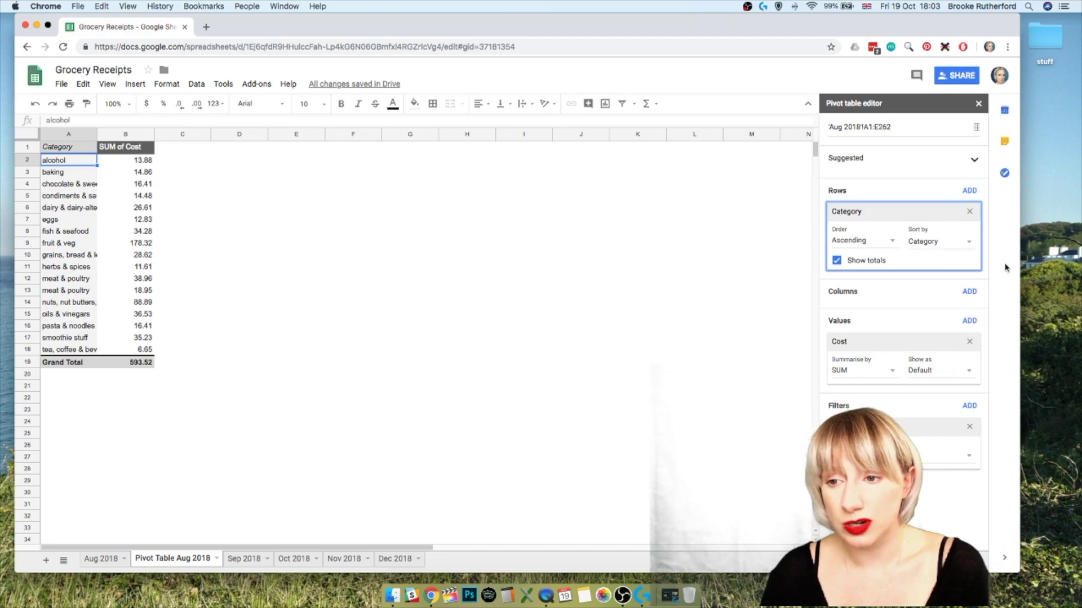
{"action": "left_click", "coordinate": [967, 243]}
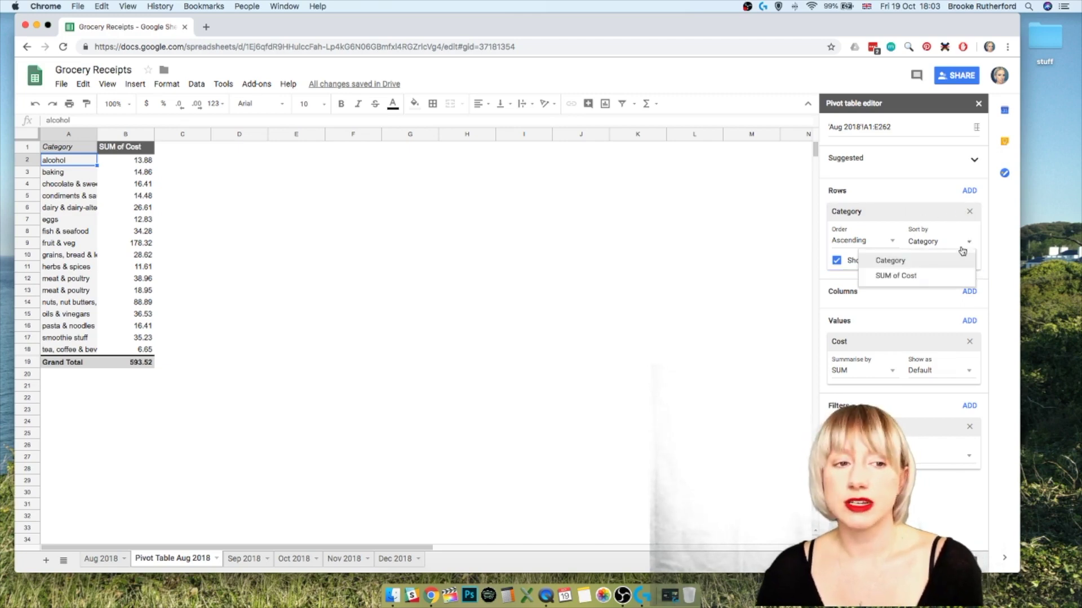
{"action": "left_click", "coordinate": [916, 276]}
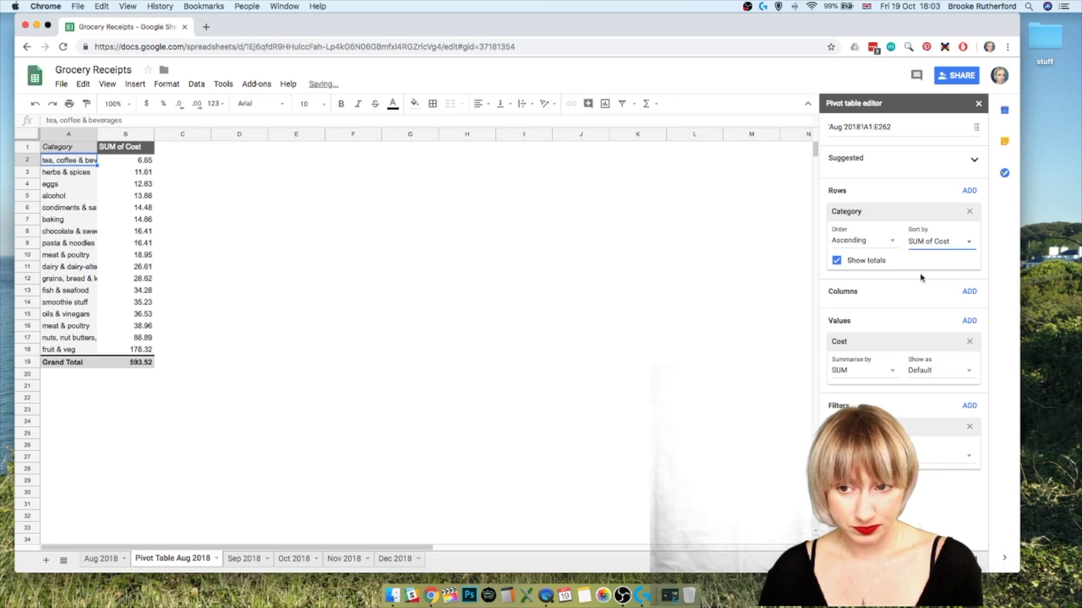
{"action": "left_click", "coordinate": [892, 241]}
{"action": "left_click", "coordinate": [892, 276]}
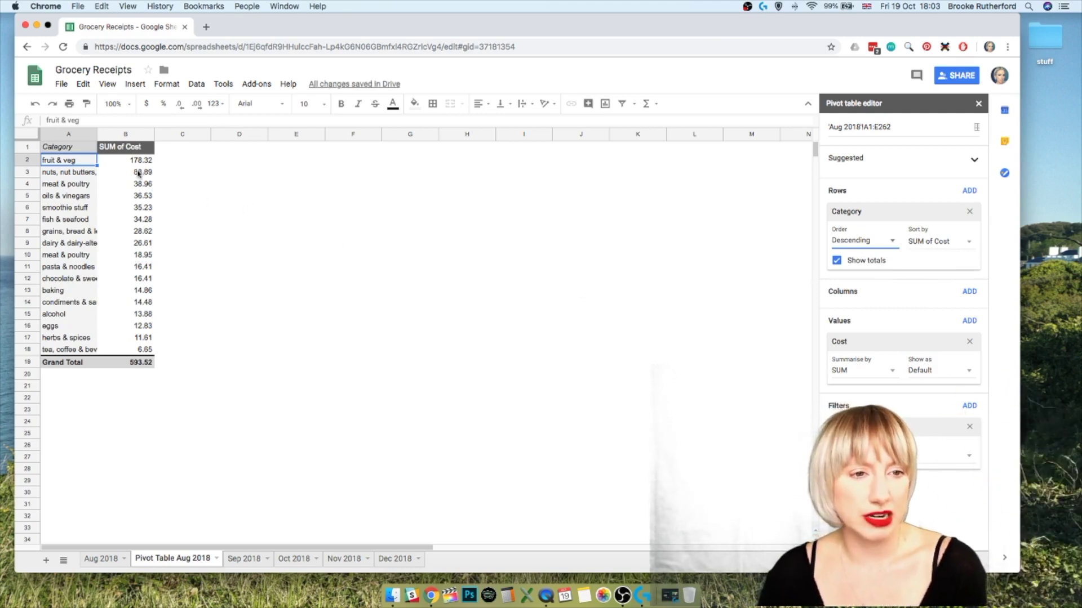
Step: Examine the two most expensive categories, fruit & veg and nuts, nut butters, seeds & dried fruit, with their costs
{"action": "left_click", "coordinate": [82, 163]}
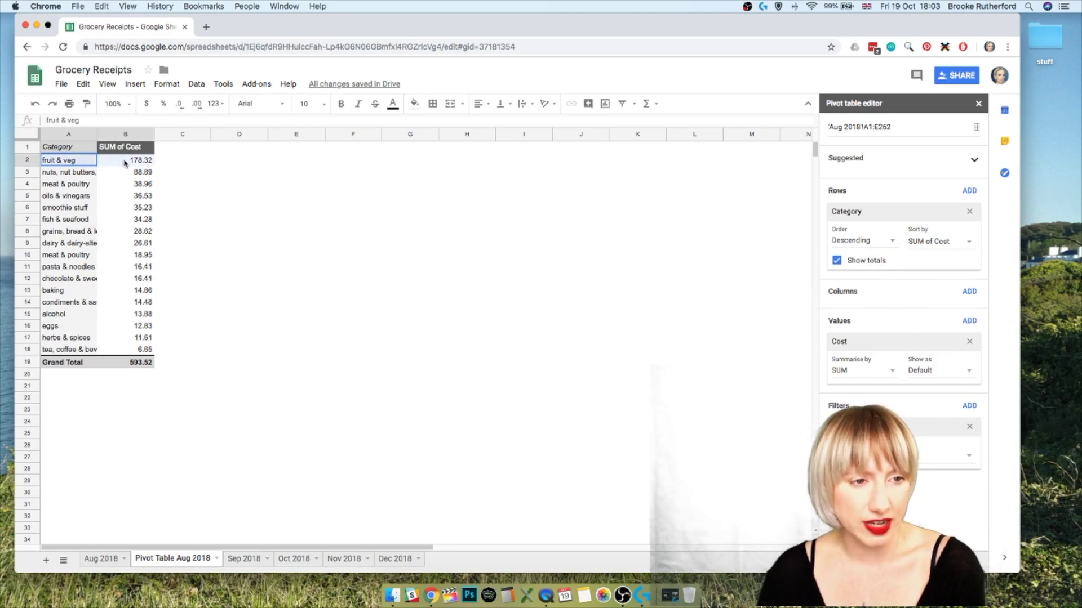
{"action": "left_click_drag", "start_coordinate": [125, 167], "coordinate": [125, 171]}
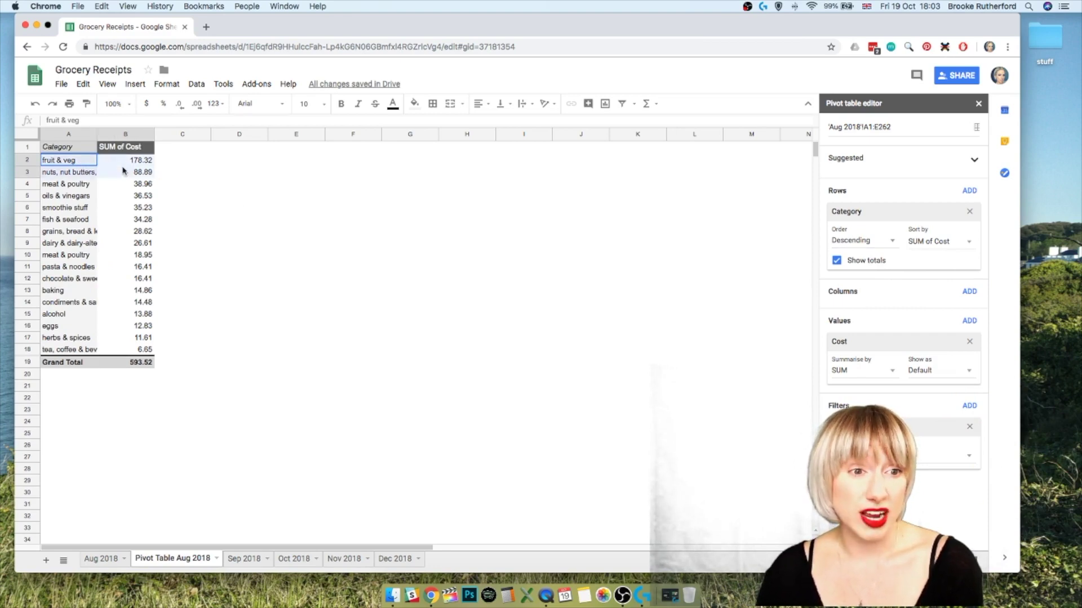
{"action": "left_click", "coordinate": [48, 173]}
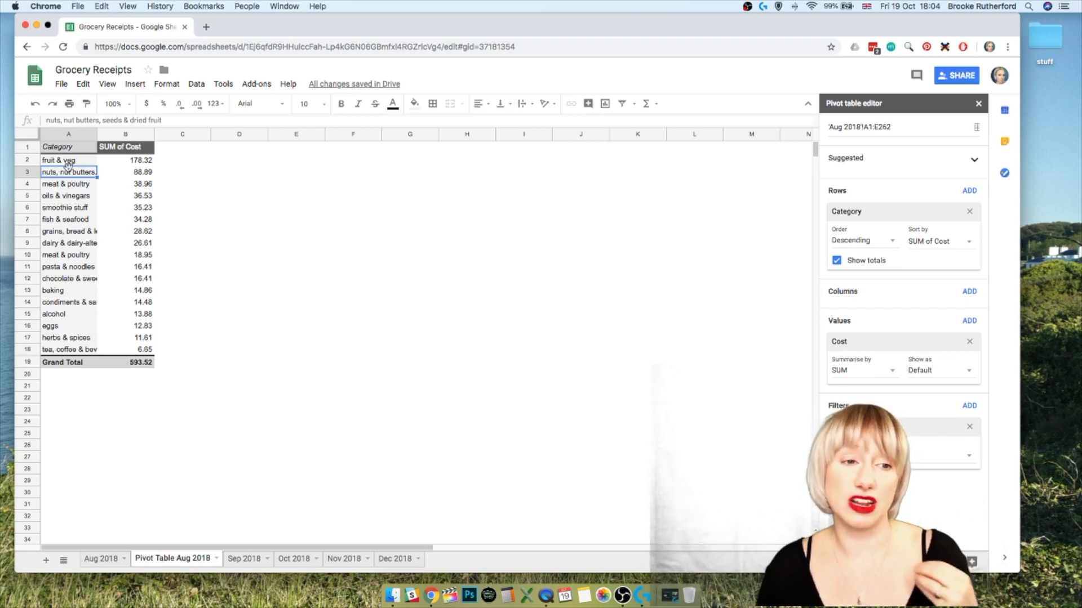
{"action": "left_click_drag", "start_coordinate": [73, 160], "coordinate": [127, 175]}
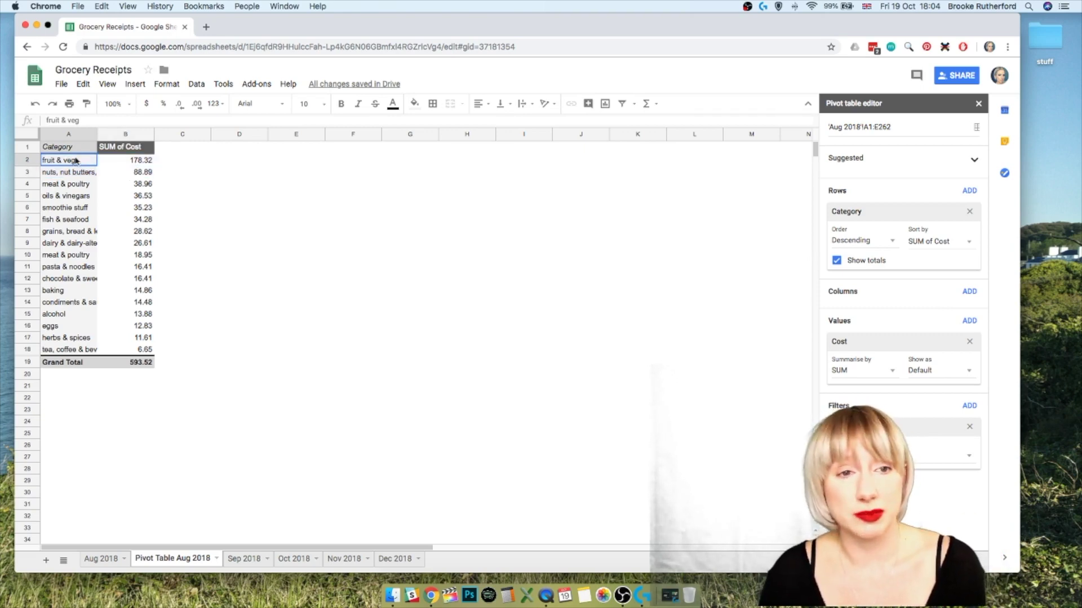
Step: Subtract 536 from the Grand Total in cell C19 with the formula =B19-536
{"action": "left_click", "coordinate": [173, 365]}
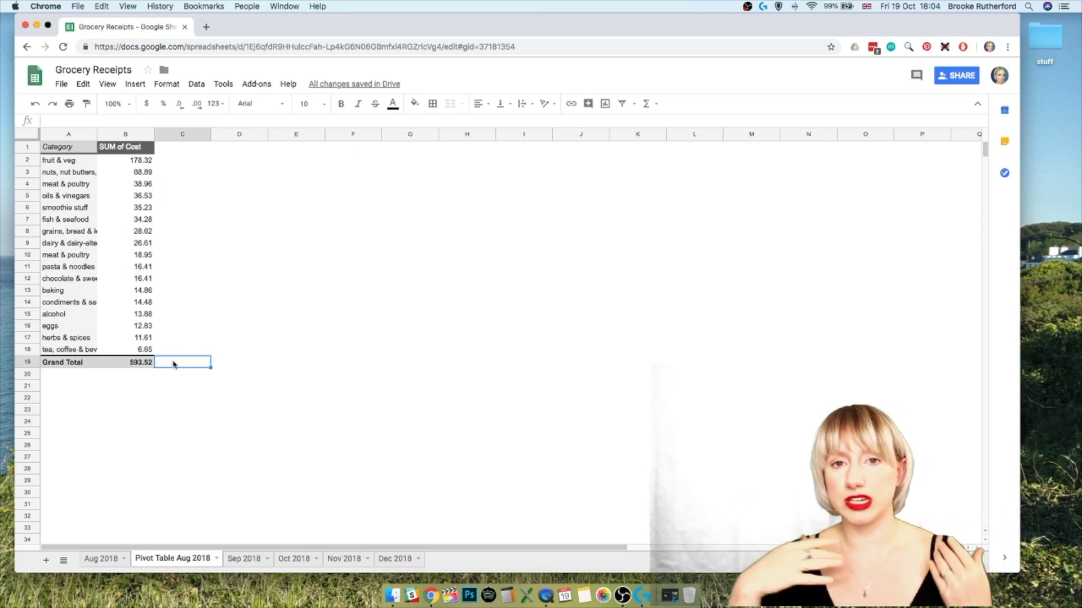
{"action": "type", "text": "="}
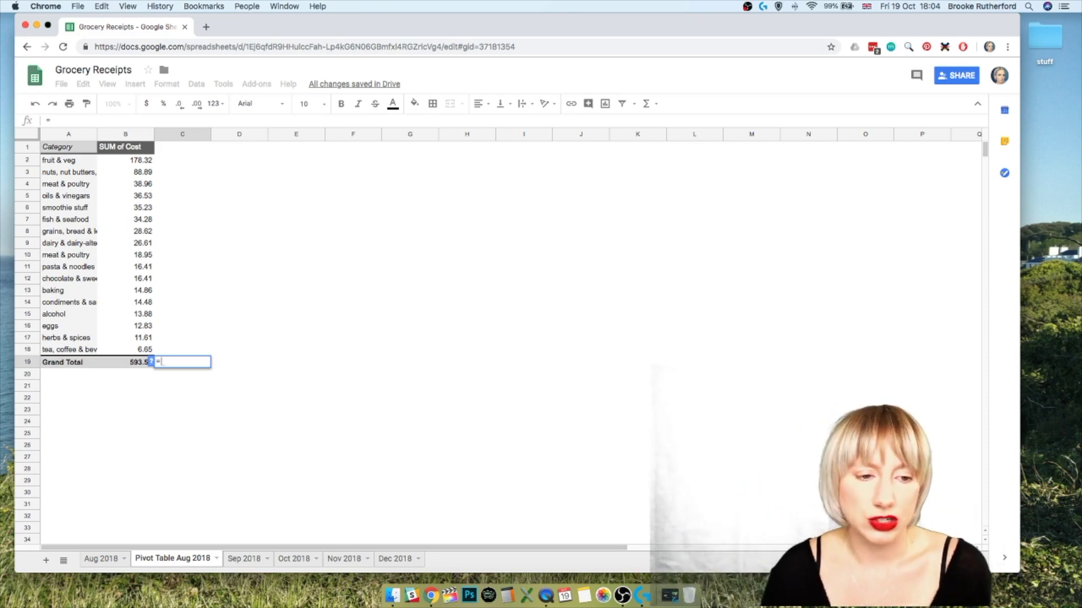
{"action": "left_click", "coordinate": [137, 367]}
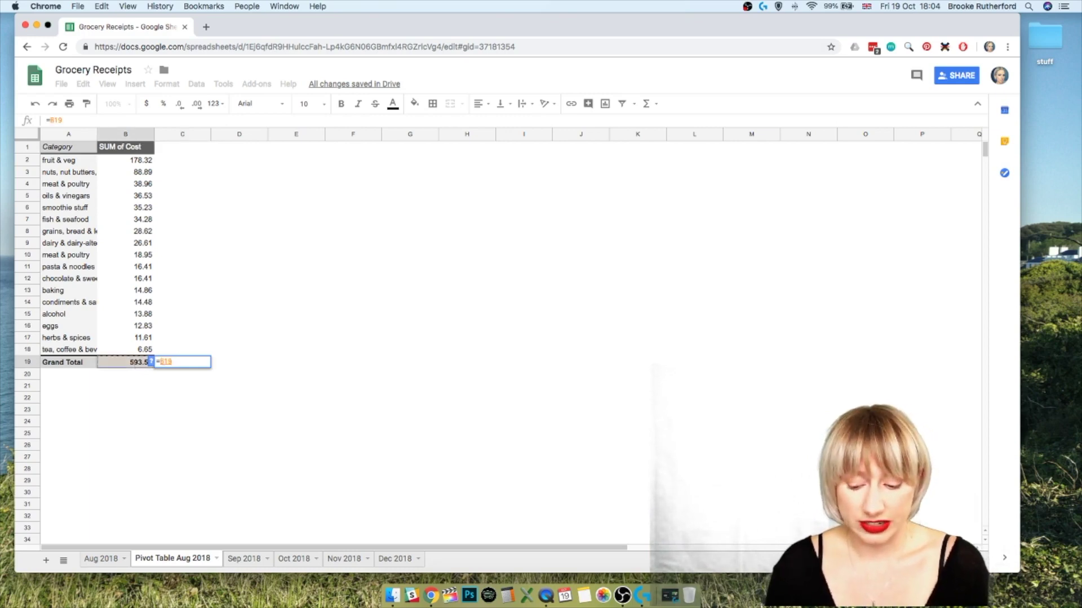
{"action": "type", "text": "-536"}
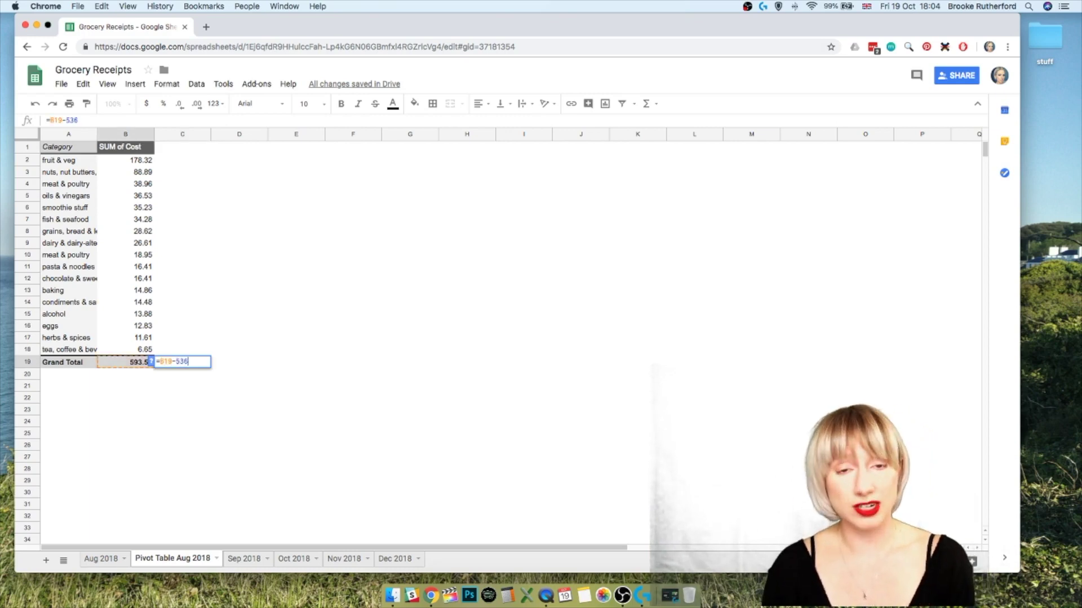
{"action": "key", "text": "Return"}
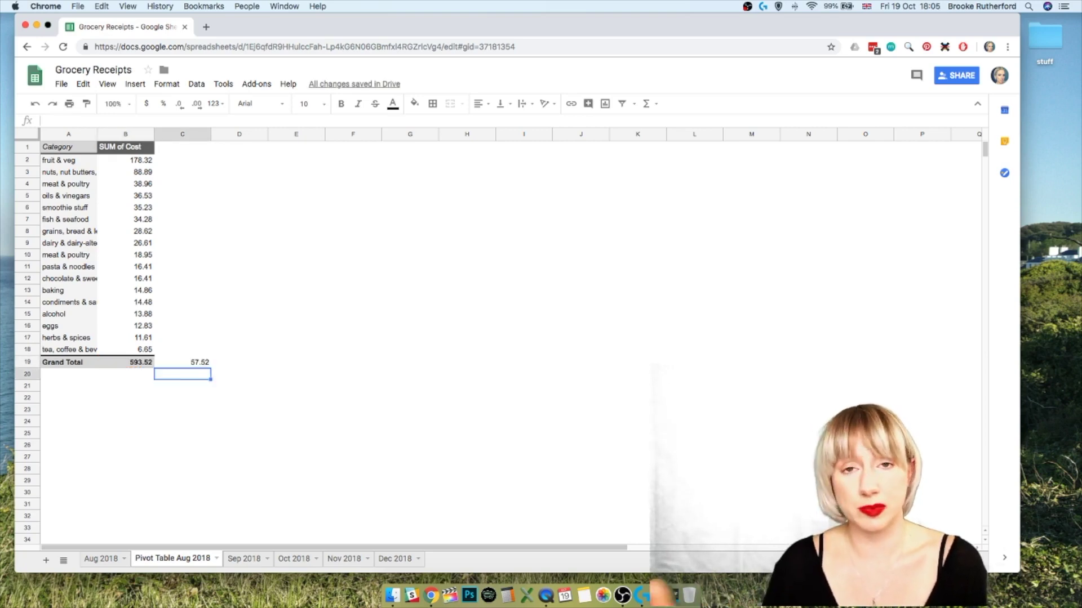
Step: Divide the difference by 536 in cell C20 with the formula =C19/536
{"action": "type", "text": "="}
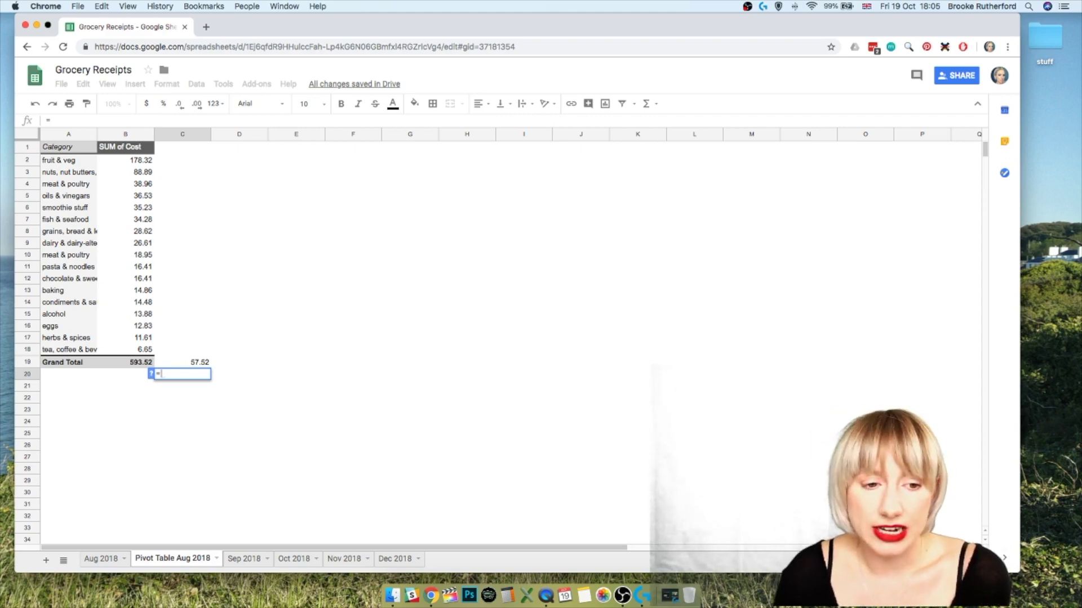
{"action": "left_click", "coordinate": [182, 363]}
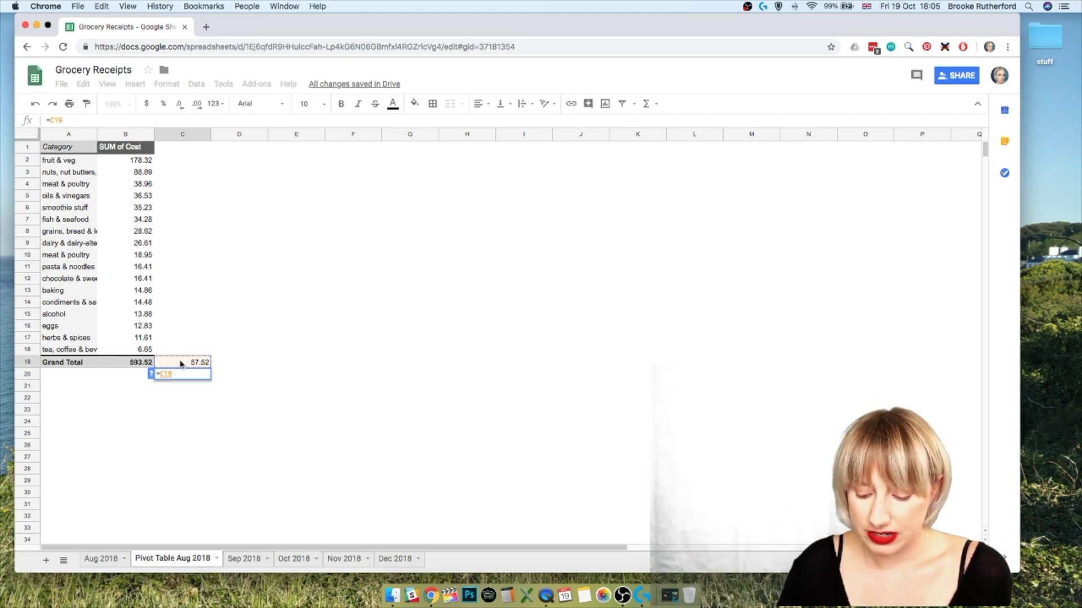
{"action": "type", "text": "/"}
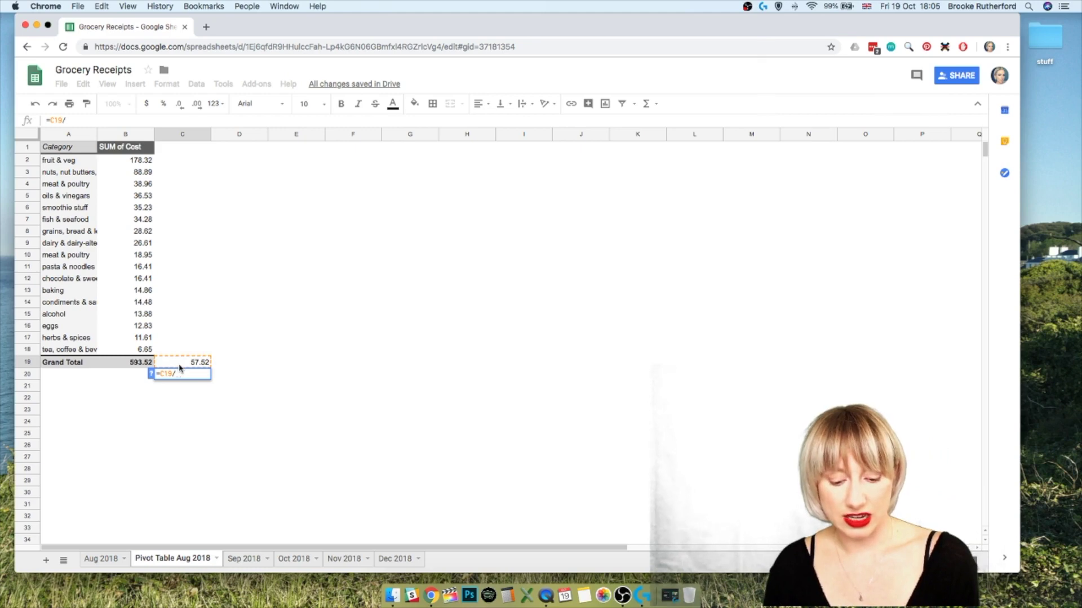
{"action": "type", "text": "536"}
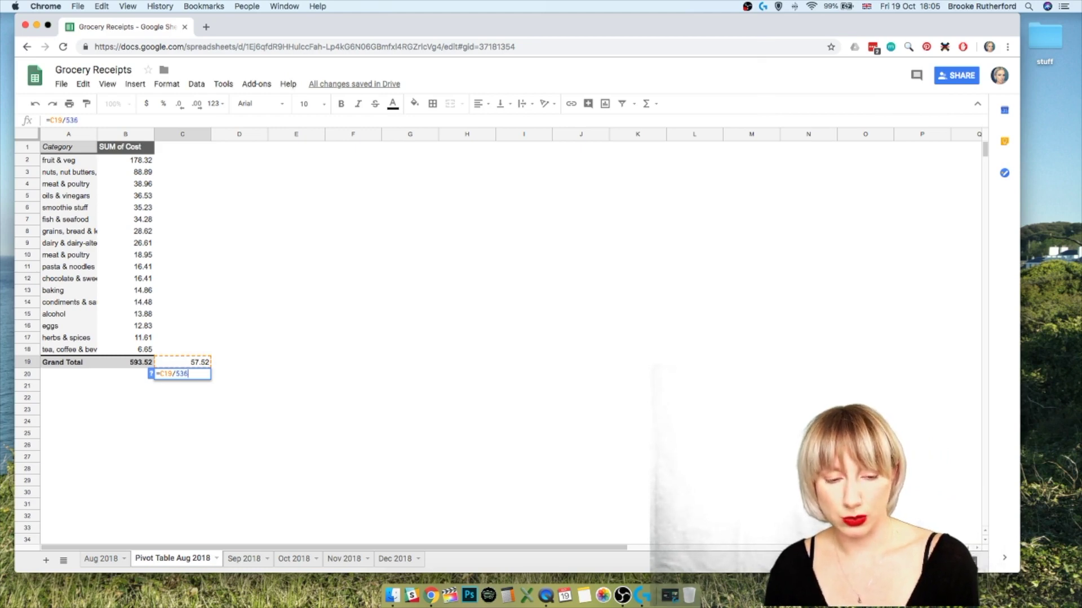
{"action": "key", "text": "Return"}
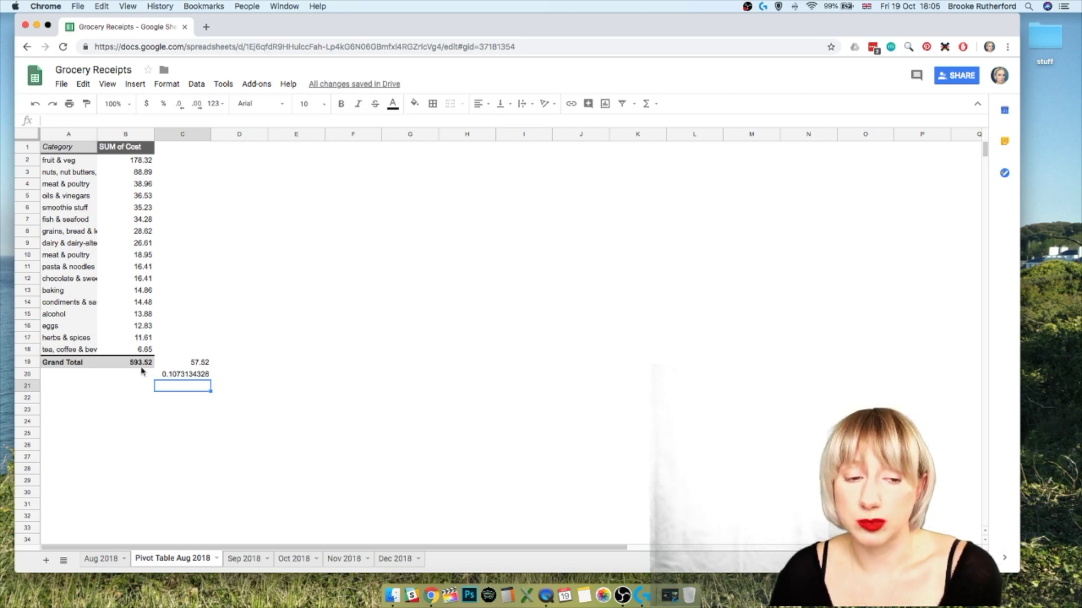
Step: Format the result in cell C20 as a percent
{"action": "left_click", "coordinate": [174, 375]}
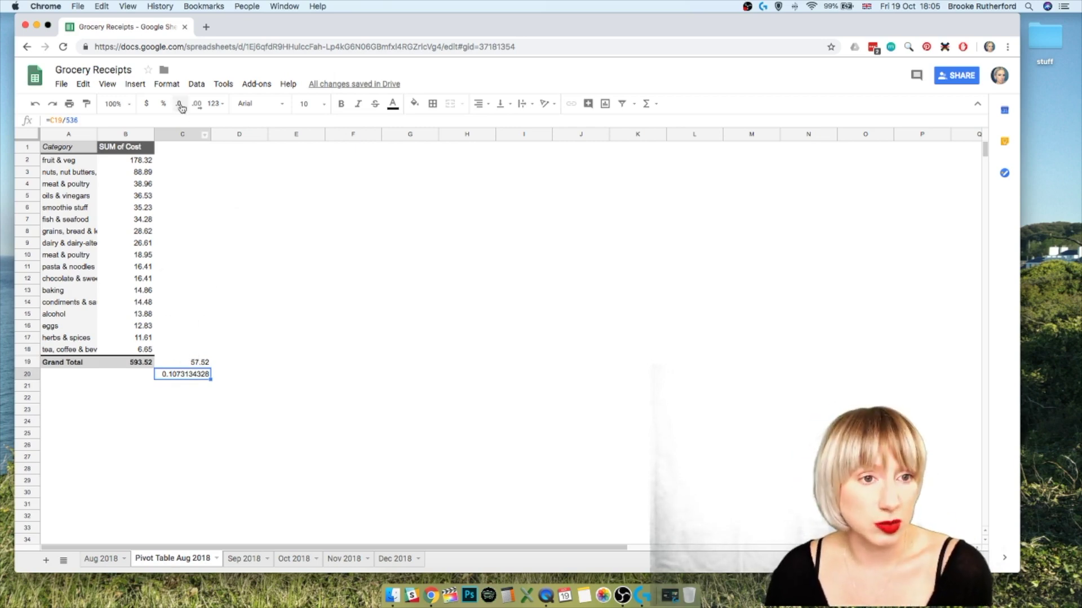
{"action": "left_click", "coordinate": [167, 84]}
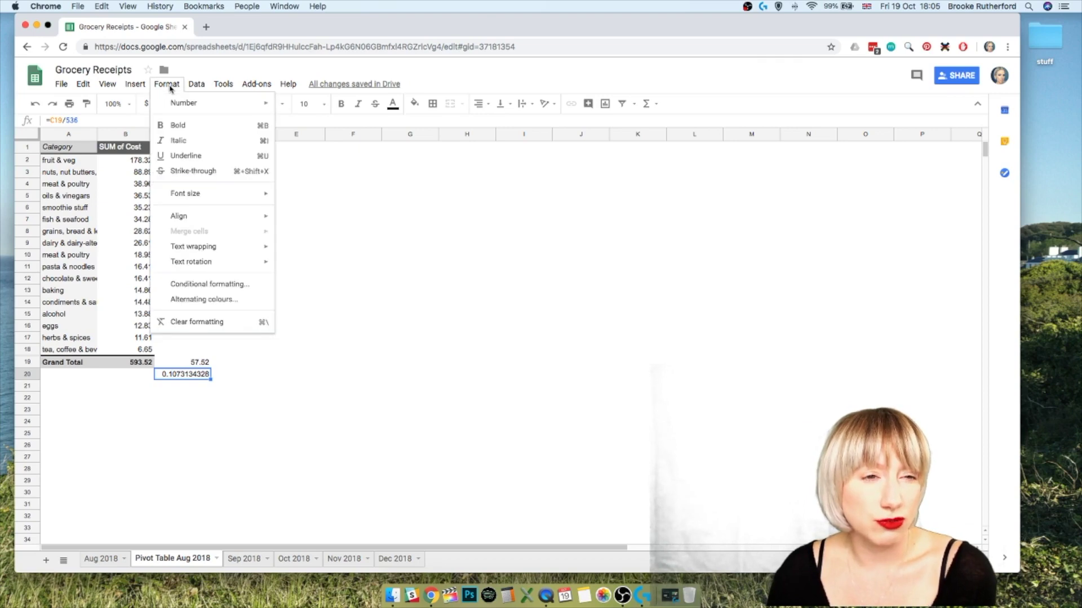
{"action": "mouse_move", "coordinate": [176, 104]}
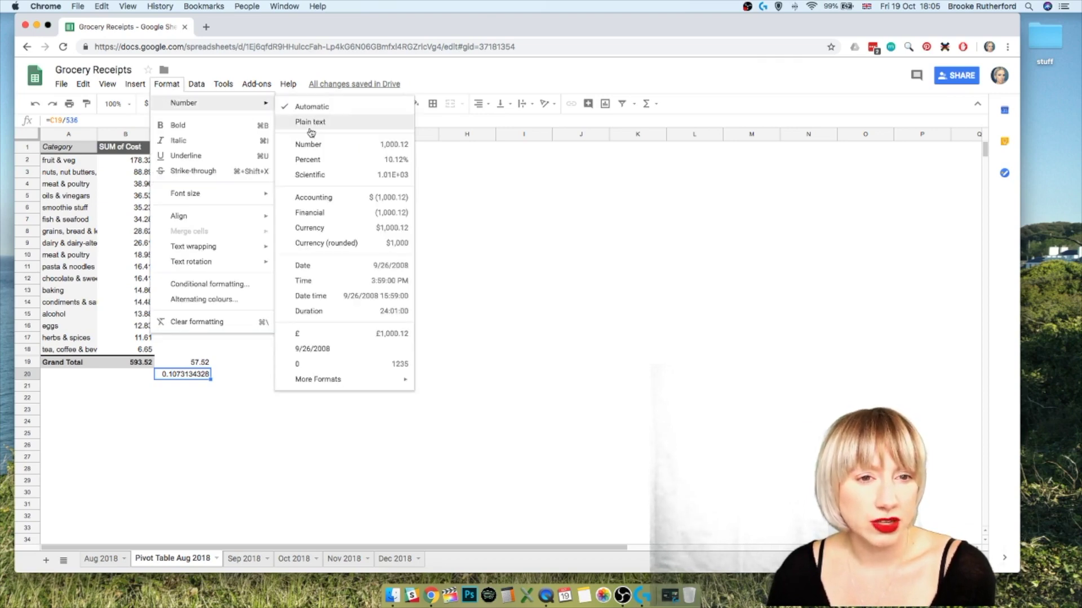
{"action": "left_click", "coordinate": [324, 161]}
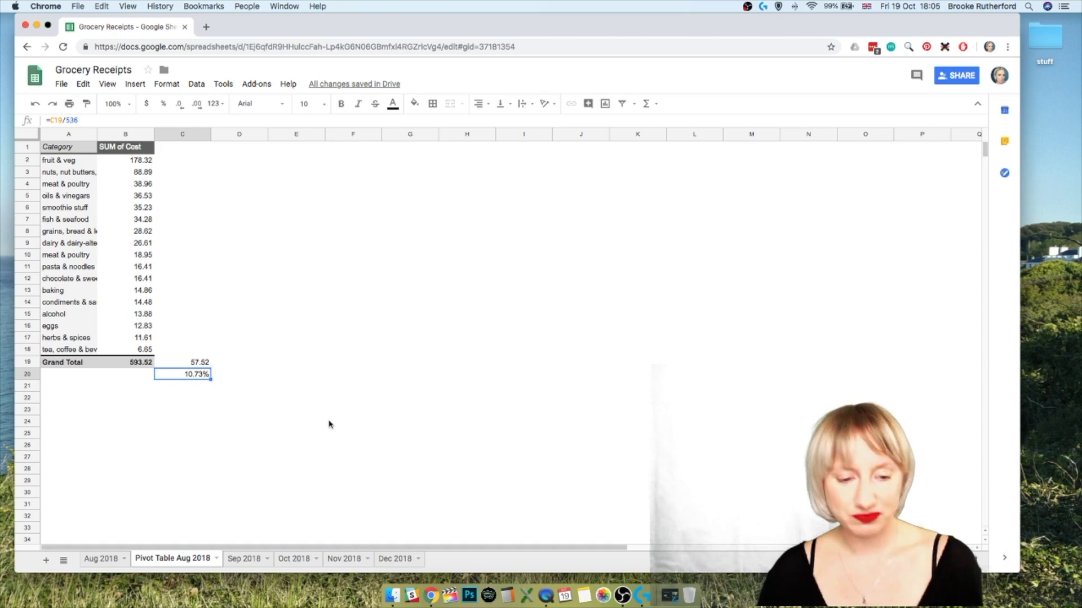
Step: Create a pivot table on a new sheet from the Sep 2018 receipts data
{"action": "left_click", "coordinate": [237, 560]}
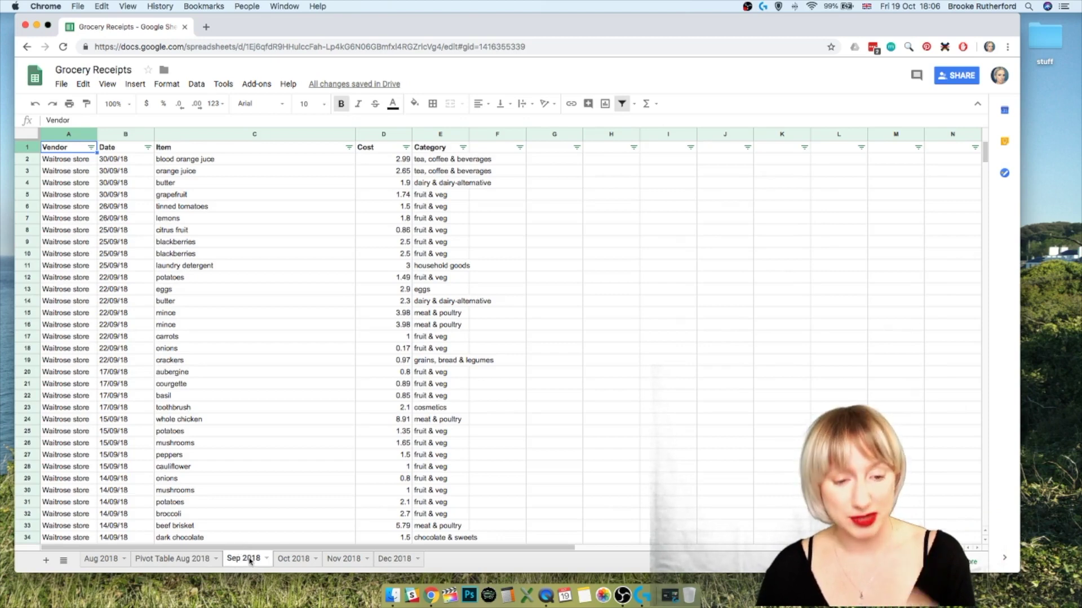
{"action": "left_click", "coordinate": [310, 269]}
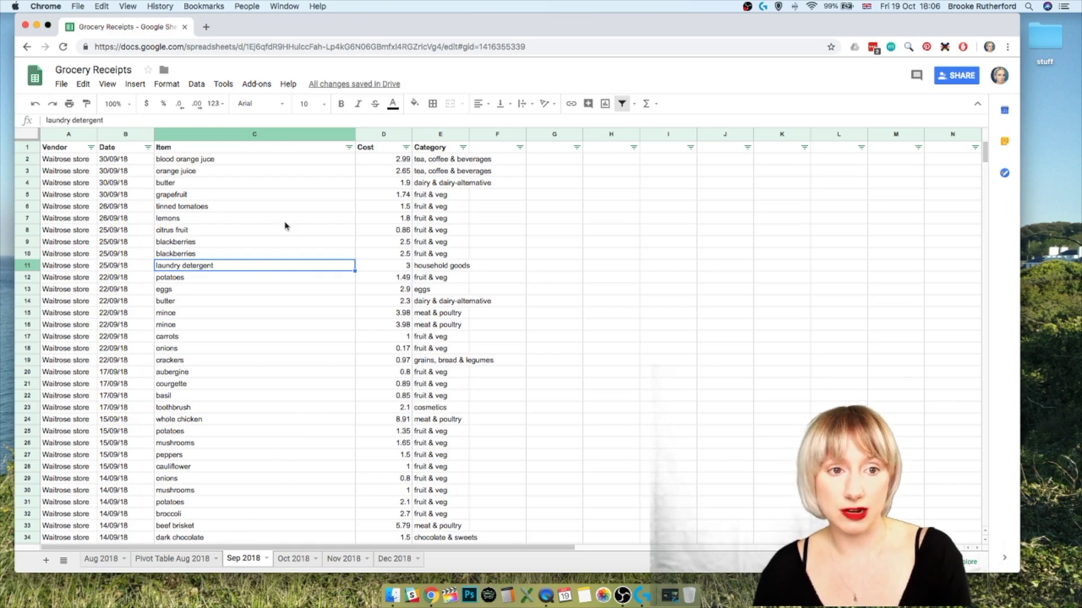
{"action": "left_click", "coordinate": [199, 88]}
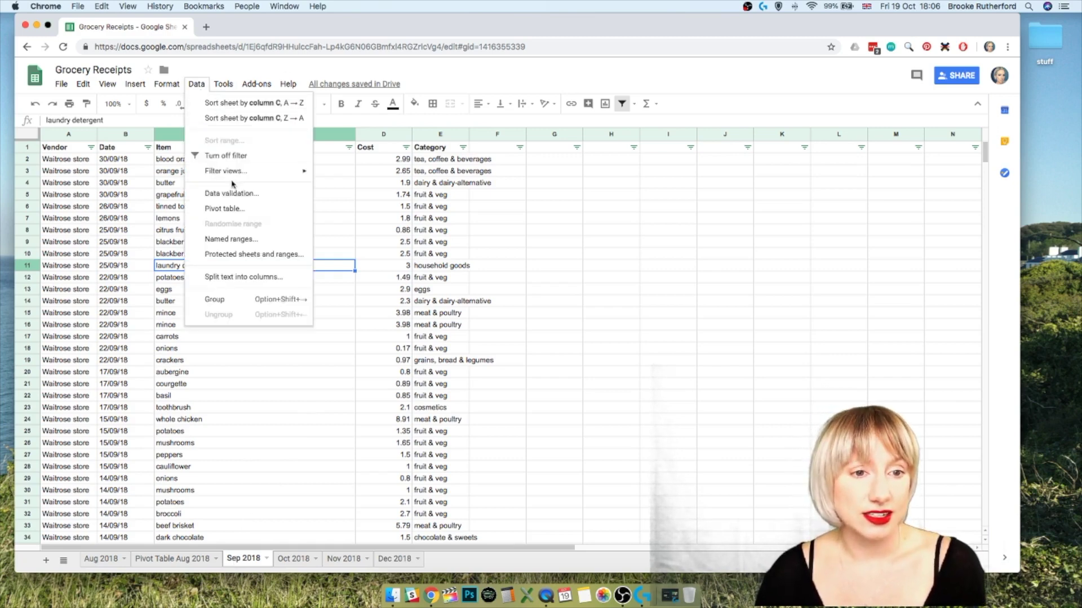
{"action": "left_click", "coordinate": [227, 209]}
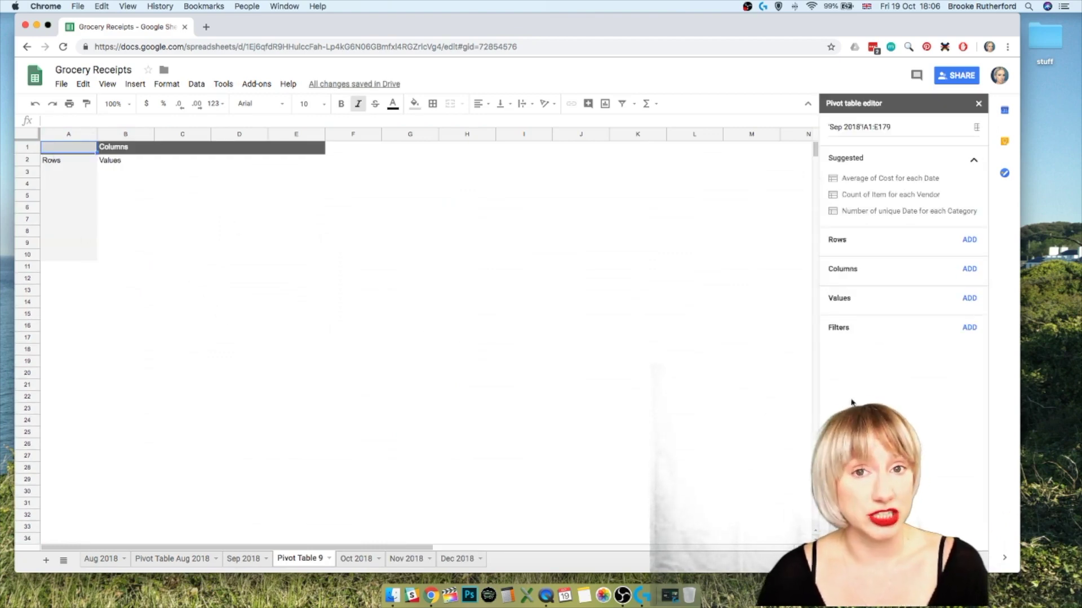
Step: Add Cost as a summed value and Category as the rows of the September pivot table
{"action": "left_click", "coordinate": [969, 300]}
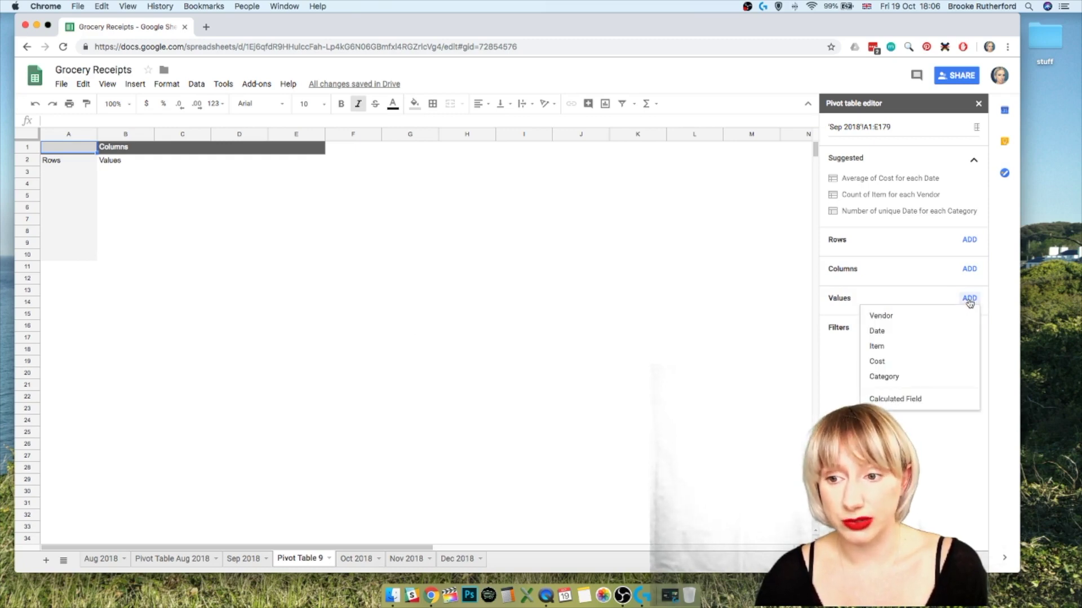
{"action": "left_click", "coordinate": [877, 361]}
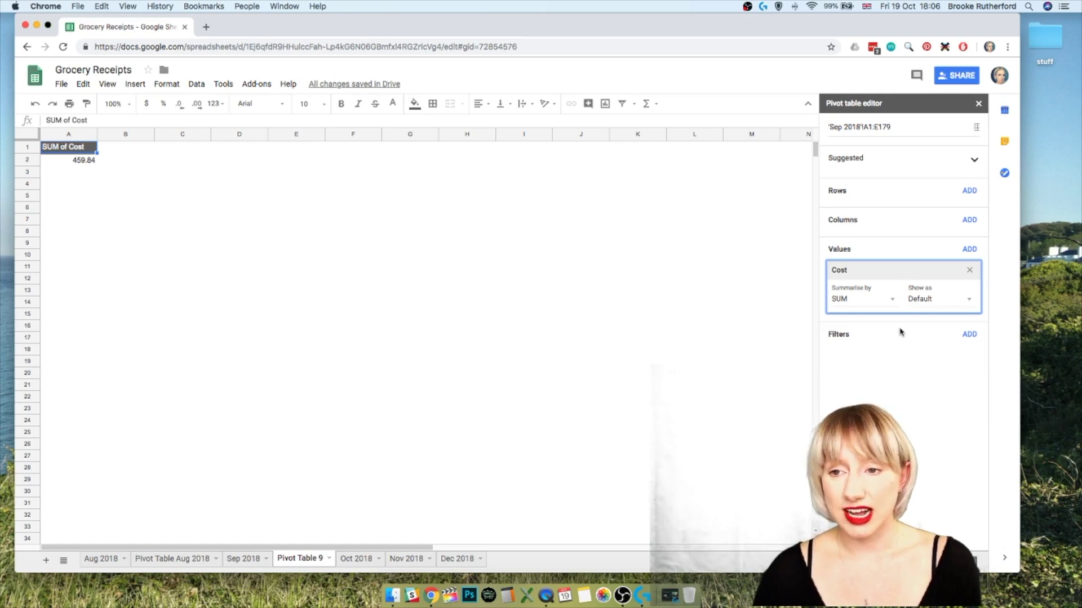
{"action": "left_click", "coordinate": [968, 192]}
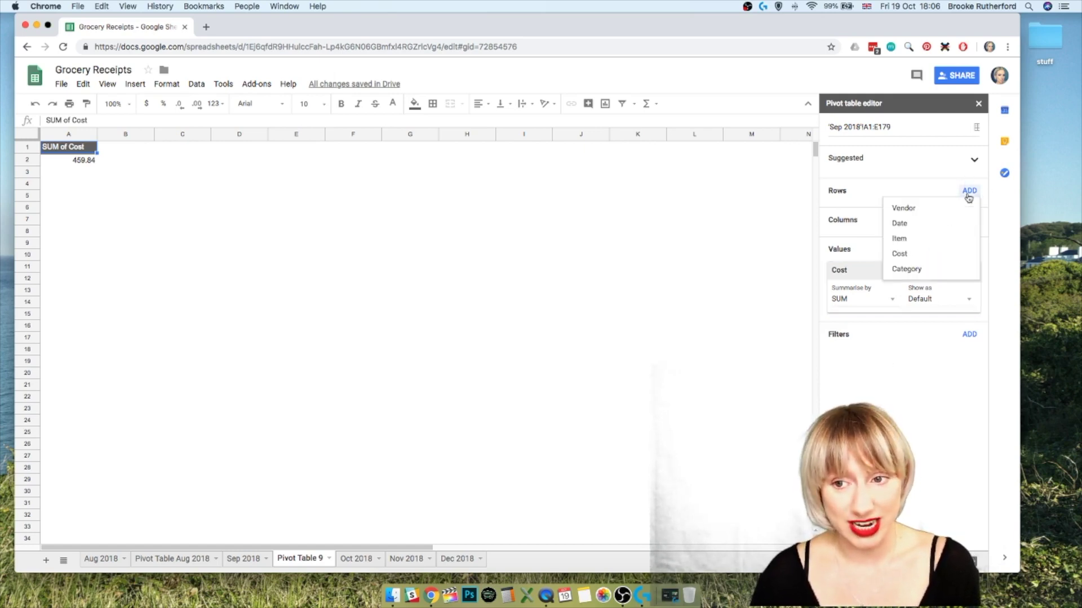
{"action": "left_click", "coordinate": [914, 268]}
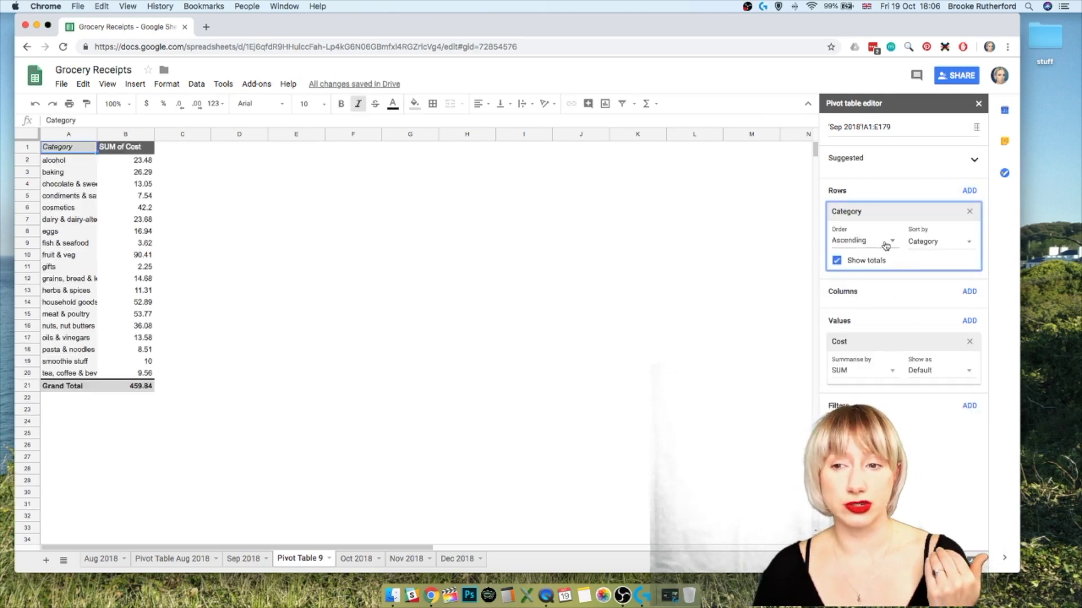
Step: Sort the pivot table's Category rows by SUM of Cost in descending order
{"action": "left_click", "coordinate": [959, 248]}
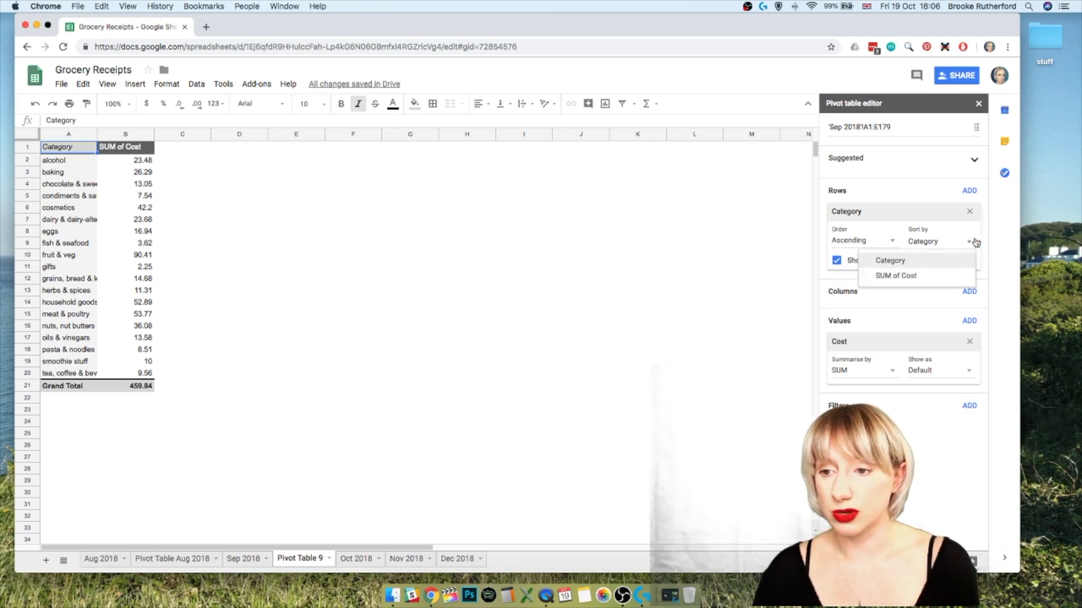
{"action": "left_click", "coordinate": [919, 277]}
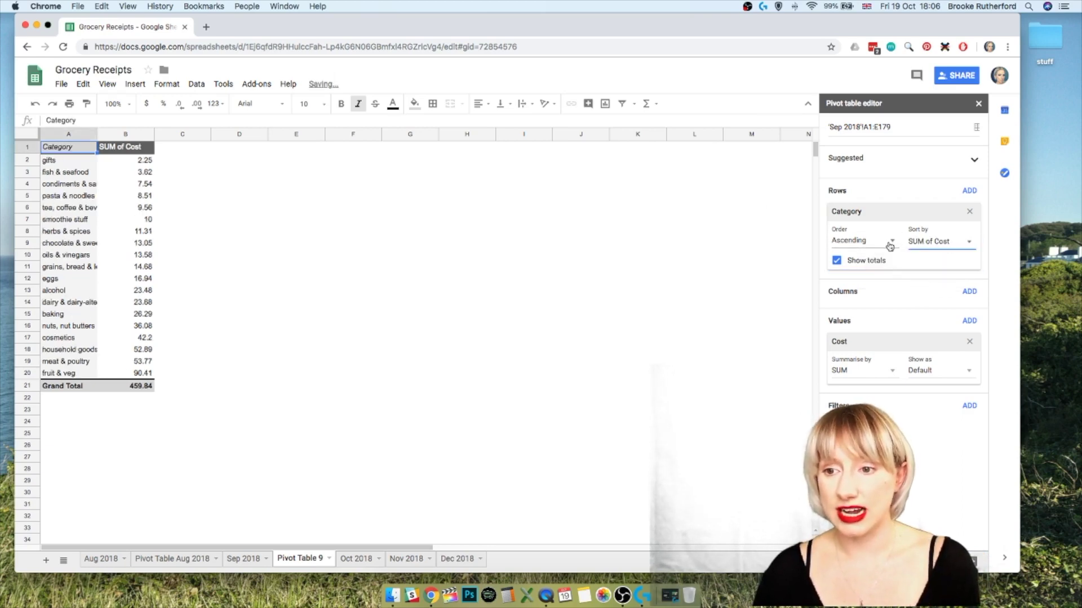
{"action": "left_click", "coordinate": [888, 243]}
{"action": "left_click", "coordinate": [880, 276]}
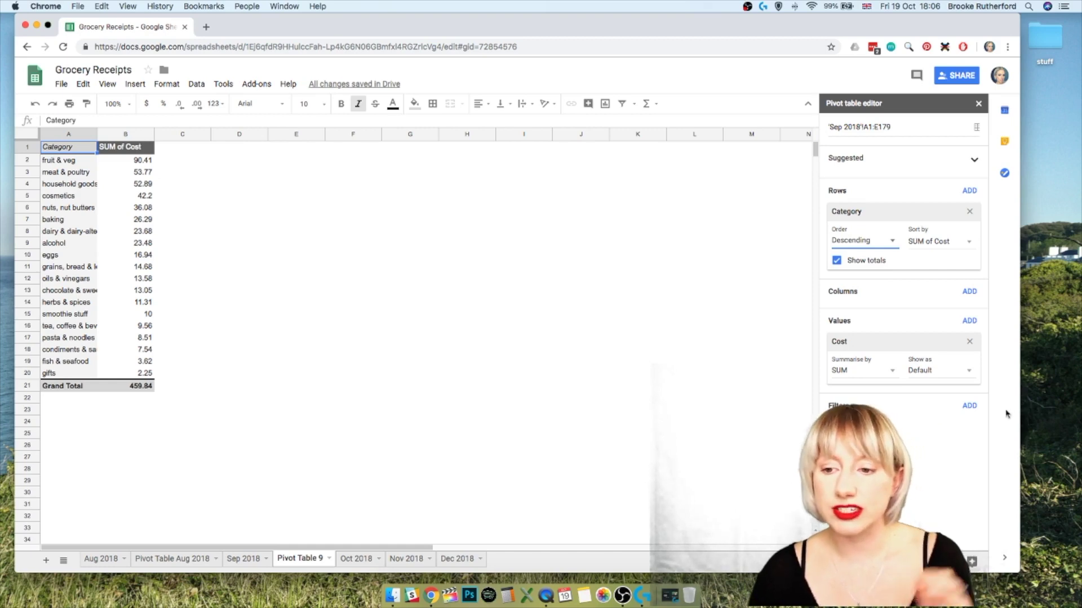
Step: Add a Category filter to the pivot table that excludes cosmetics, gifts and household goods
{"action": "left_click", "coordinate": [970, 406]}
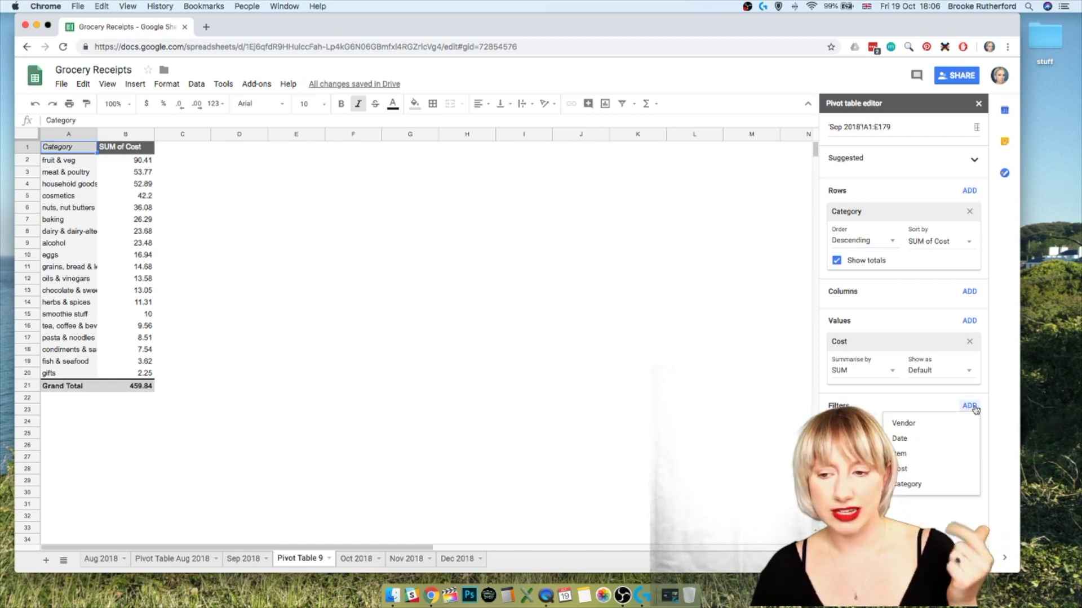
{"action": "left_click", "coordinate": [914, 483]}
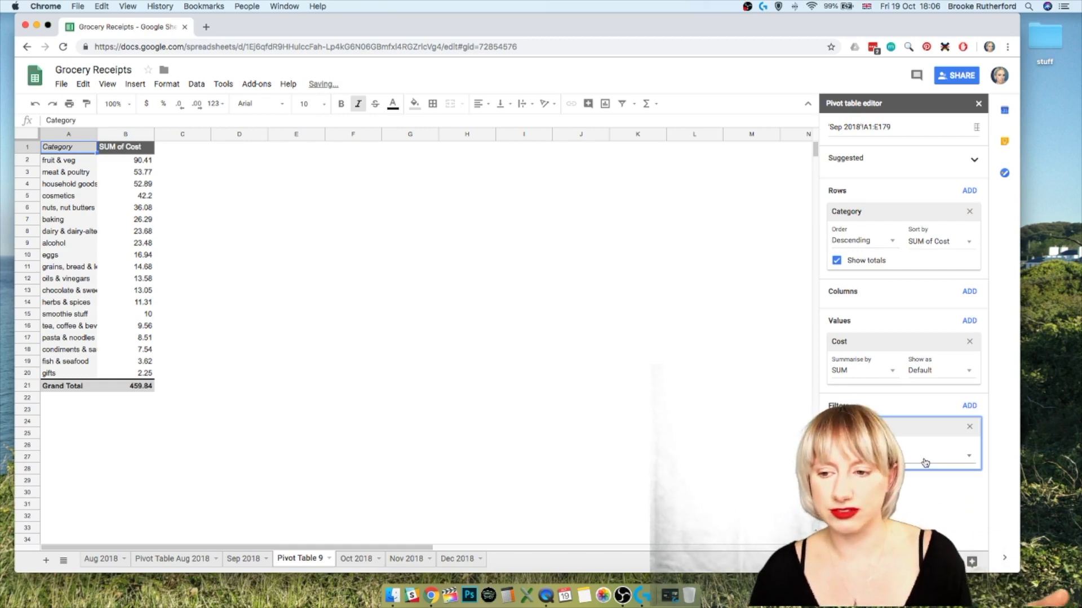
{"action": "left_click", "coordinate": [922, 459]}
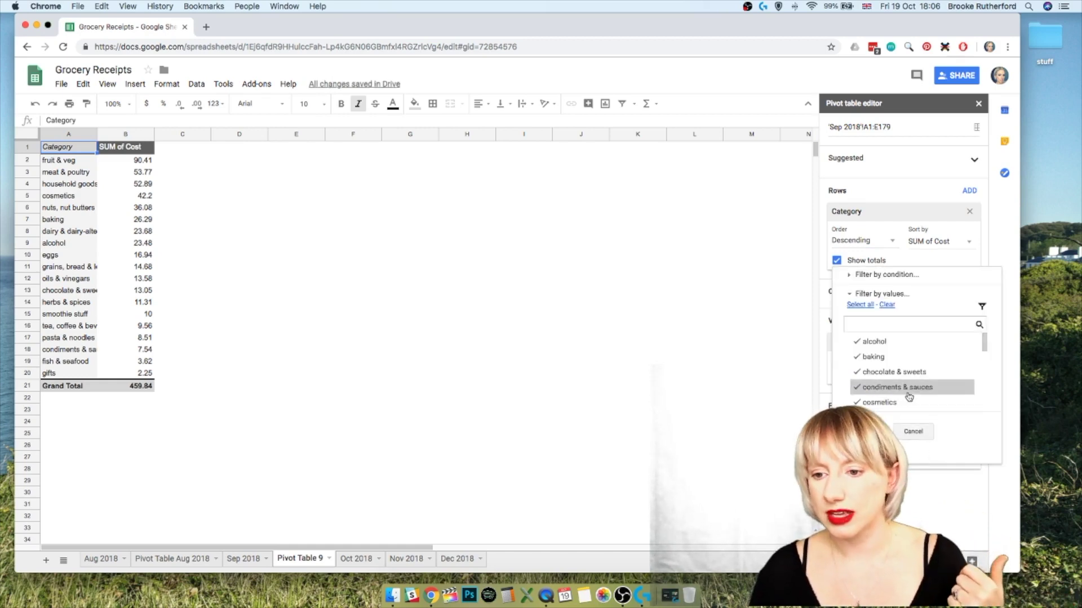
{"action": "left_click", "coordinate": [958, 403]}
{"action": "left_click_drag", "start_coordinate": [984, 342], "coordinate": [985, 365]}
{"action": "scroll", "coordinate": [922, 362], "scroll_direction": "down", "scroll_amount": 3}
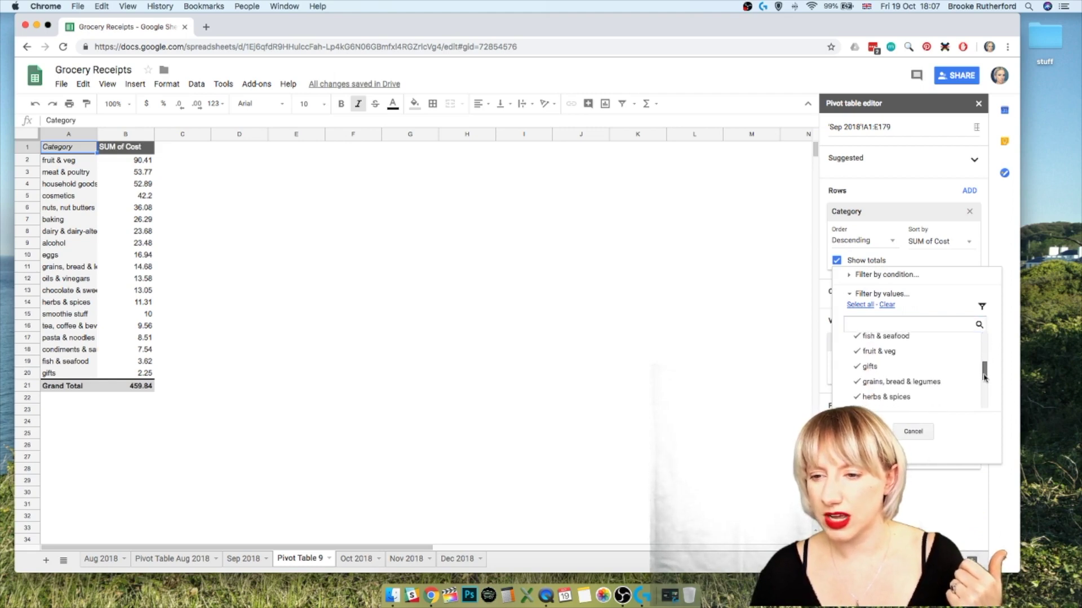
{"action": "left_click", "coordinate": [923, 362]}
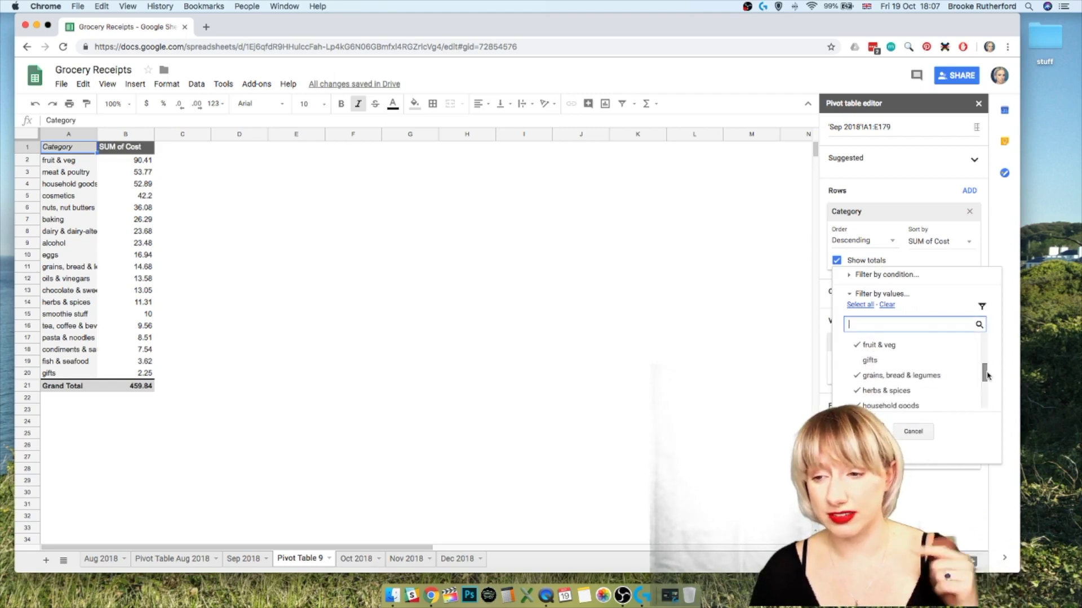
{"action": "left_click_drag", "start_coordinate": [985, 371], "coordinate": [984, 383]}
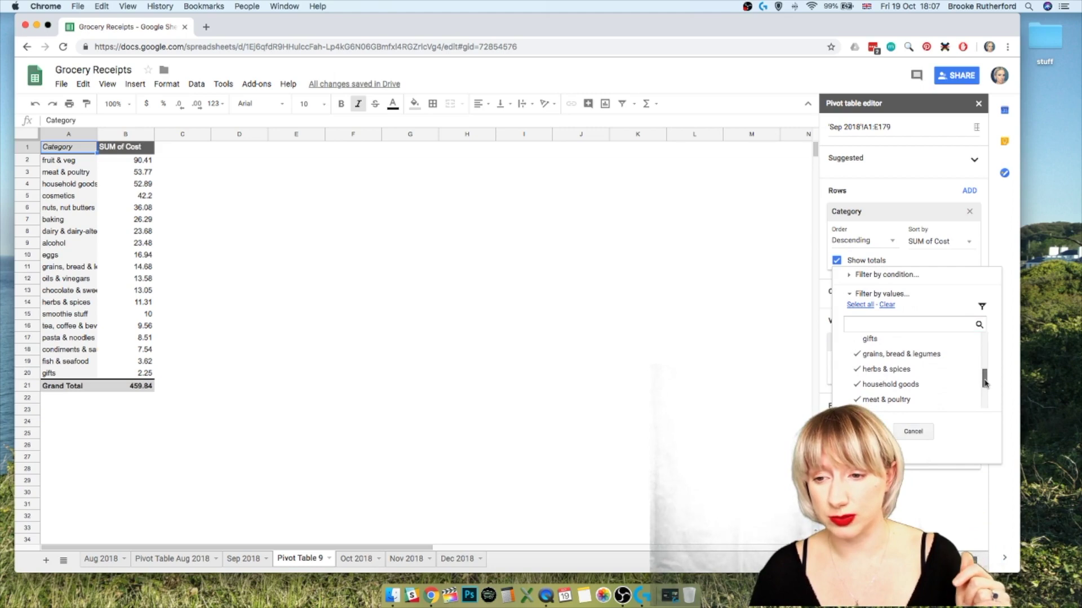
{"action": "left_click", "coordinate": [923, 384]}
{"action": "left_click", "coordinate": [867, 431]}
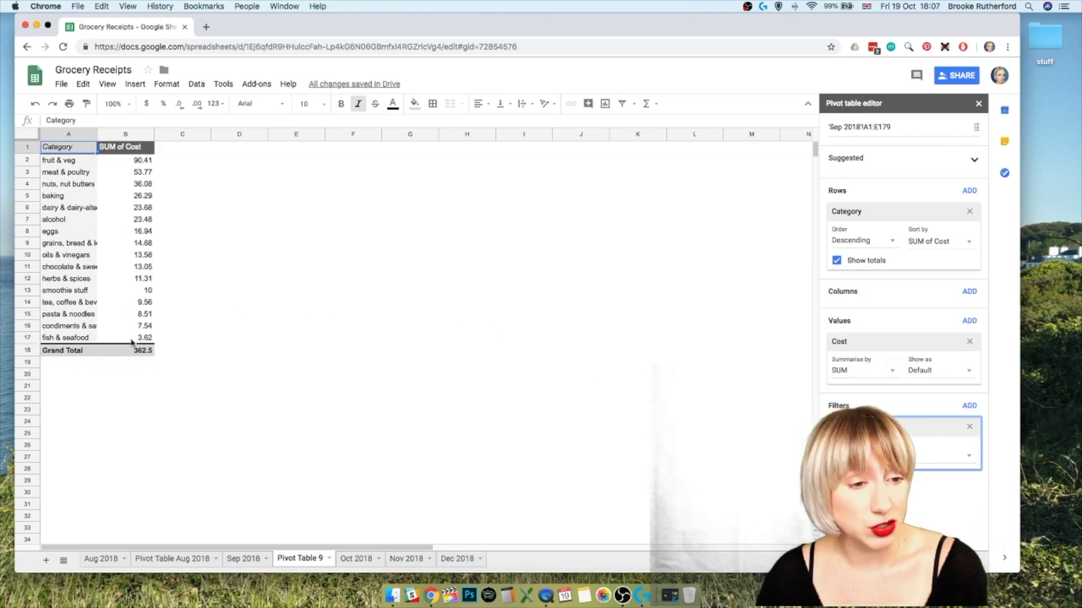
Step: Examine September's Grand Total, the two most expensive categories and the dairy category
{"action": "left_click", "coordinate": [120, 353]}
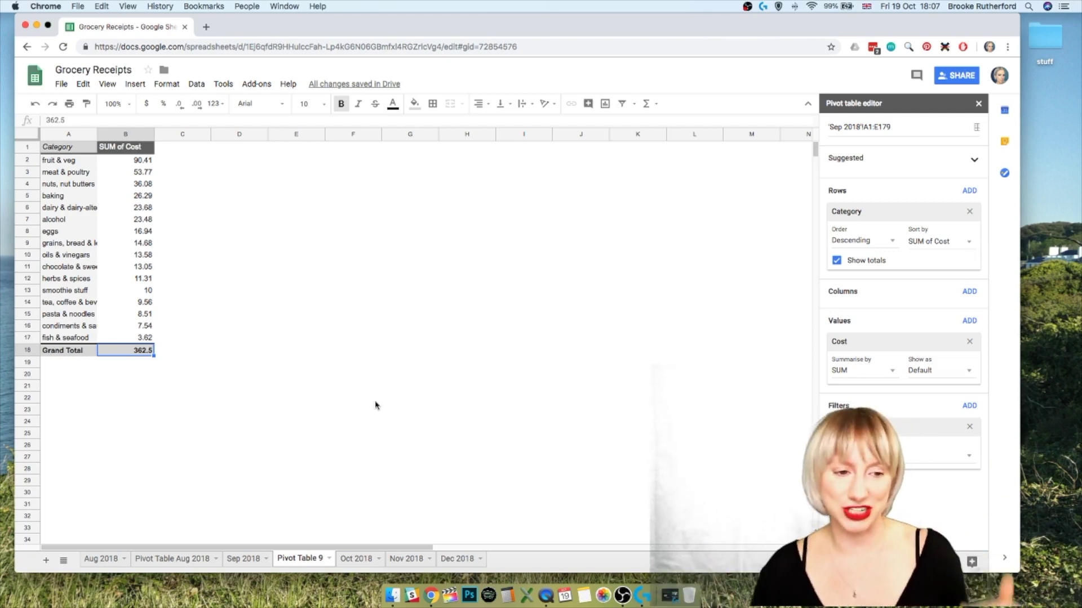
{"action": "left_click", "coordinate": [86, 161]}
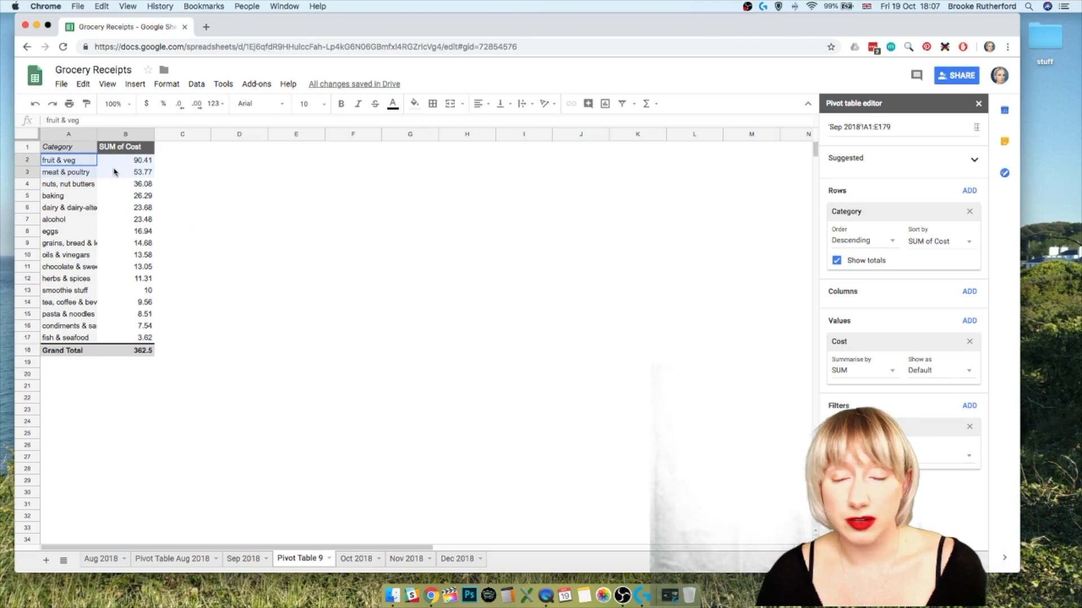
{"action": "left_click", "coordinate": [115, 172], "text": "shift"}
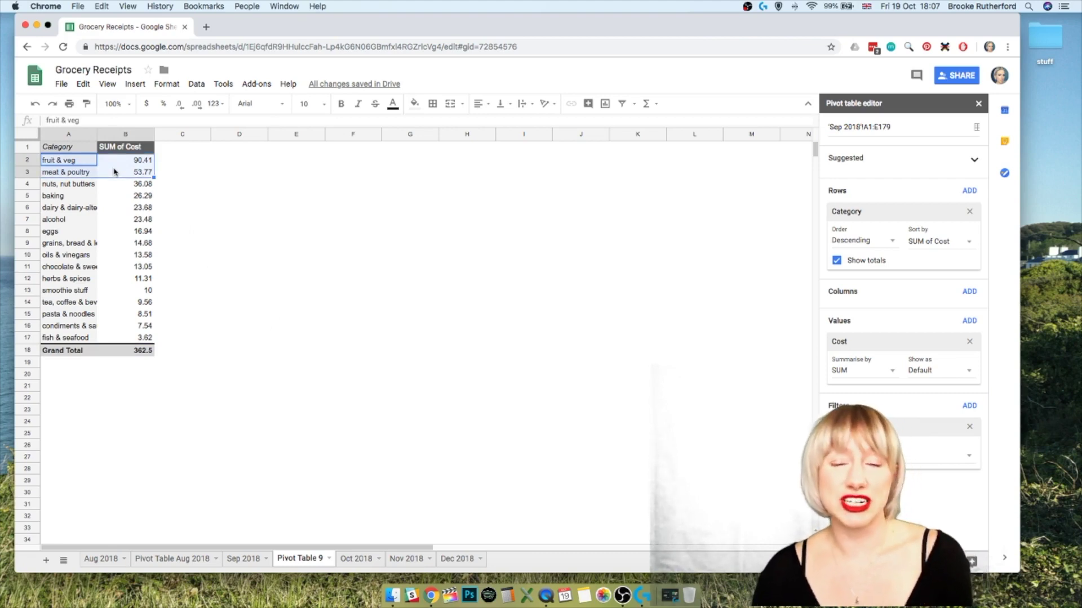
{"action": "left_click", "coordinate": [80, 208]}
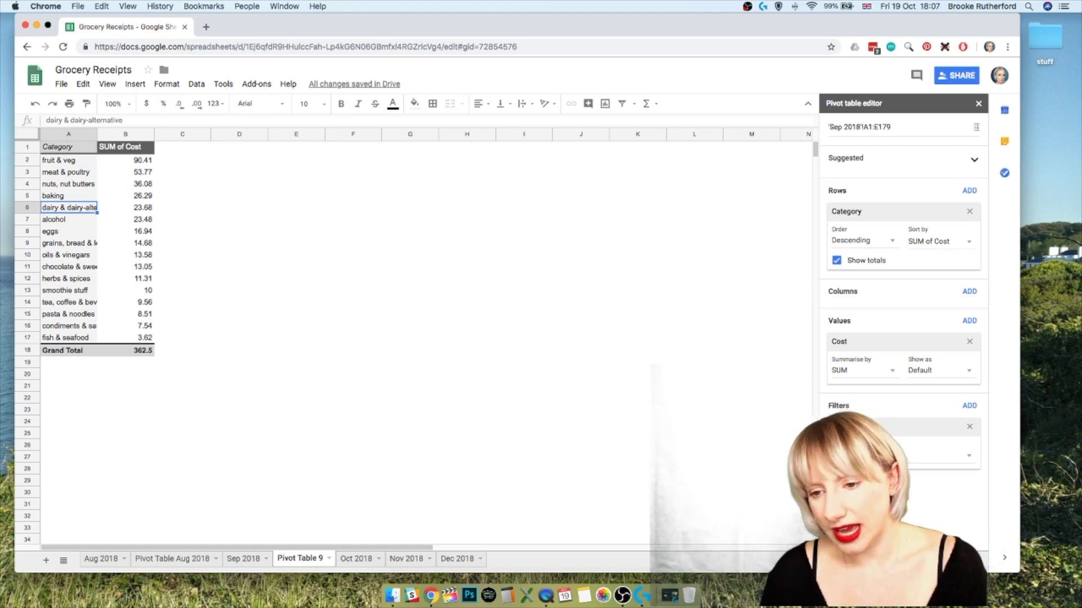
Step: Show the Cost values as % of grand total and check alcohol's share
{"action": "left_click", "coordinate": [968, 372]}
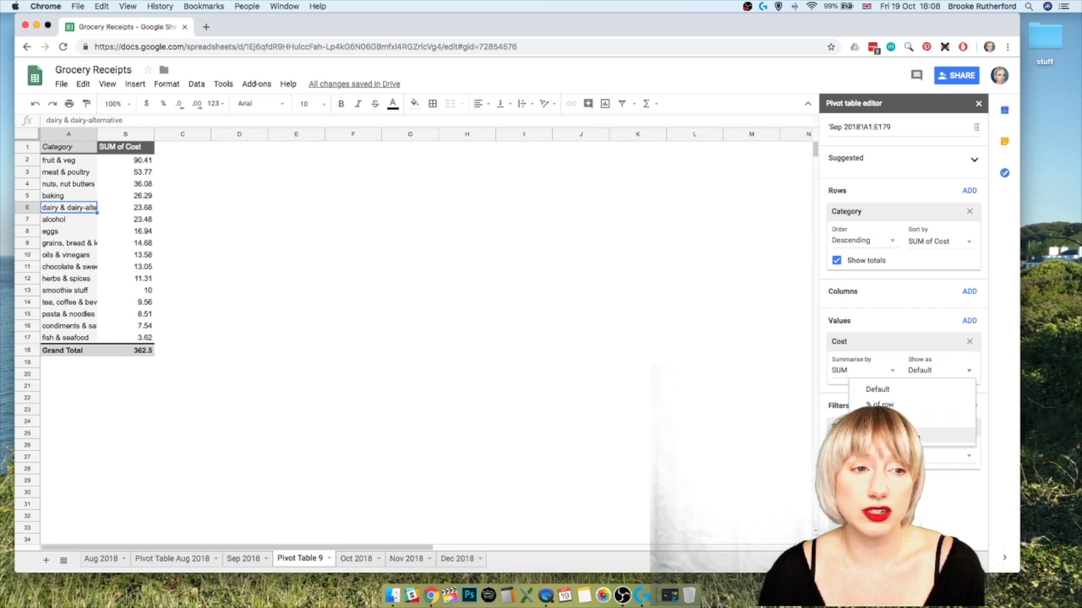
{"action": "left_click", "coordinate": [915, 437]}
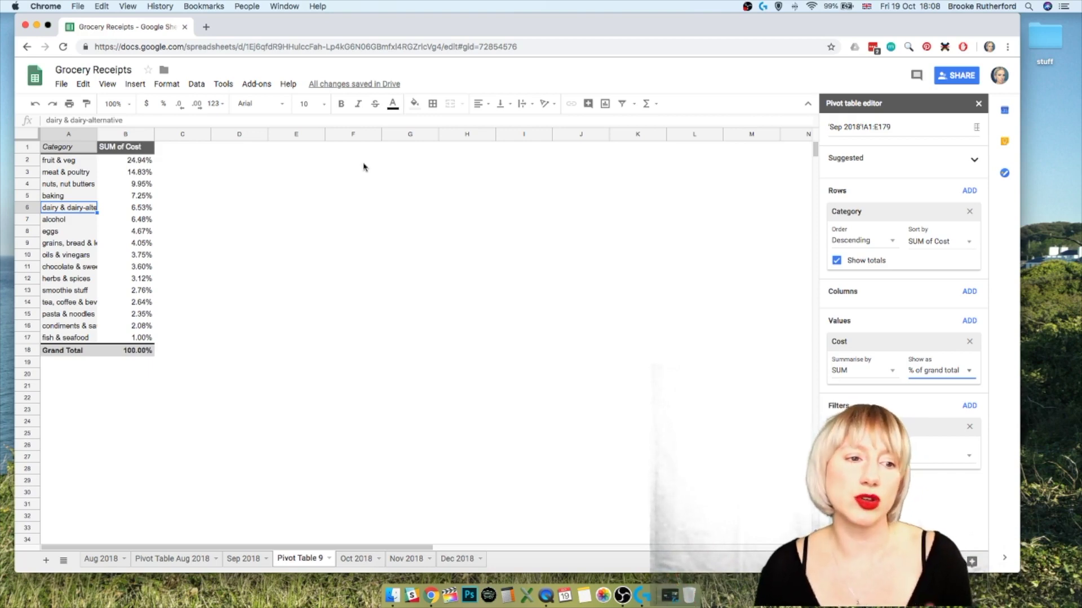
{"action": "left_click", "coordinate": [68, 221]}
{"action": "left_click_drag", "start_coordinate": [111, 221], "coordinate": [116, 223]}
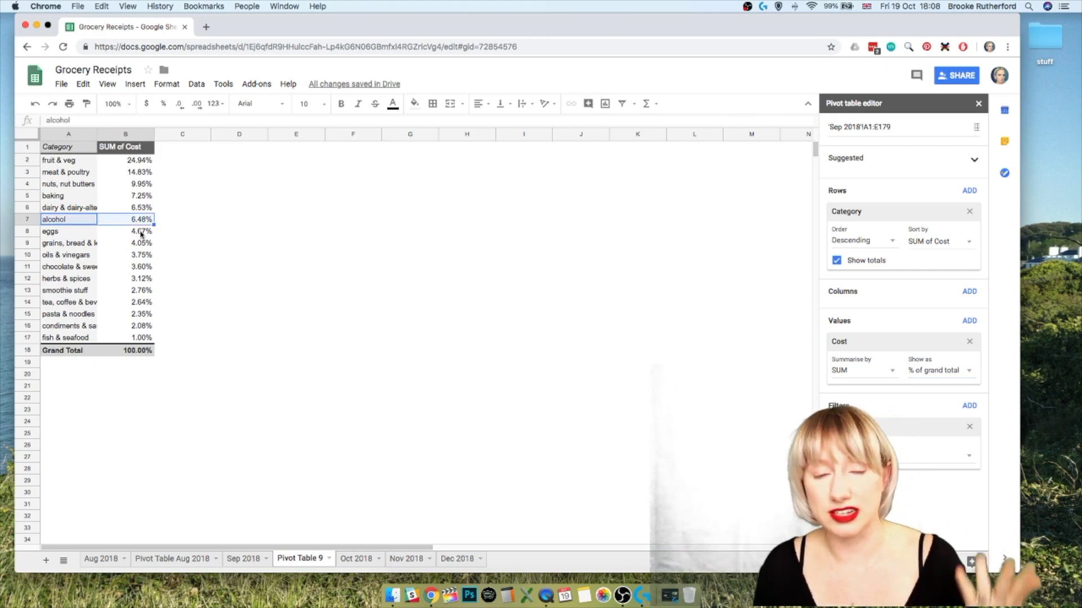